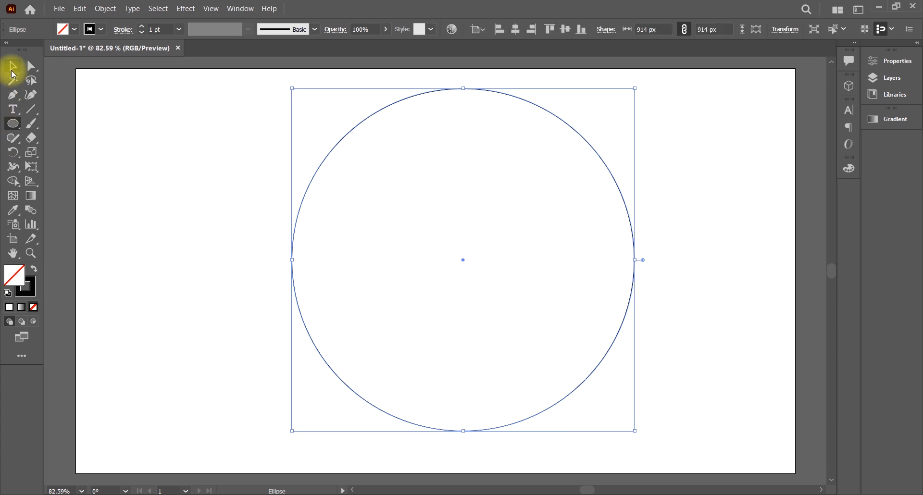
- Paste a copy of the circle in front, shrink it concentrically into a ring, and move both circles to the artboard's right side
{"action": "mouse_move", "coordinate": [538, 104]}
{"action": "left_mouse_down"}
{"action": "mouse_move", "coordinate": [469, 104]}
{"action": "mouse_move", "coordinate": [542, 102]}
{"action": "mouse_move", "coordinate": [526, 114]}
{"action": "left_mouse_up"}
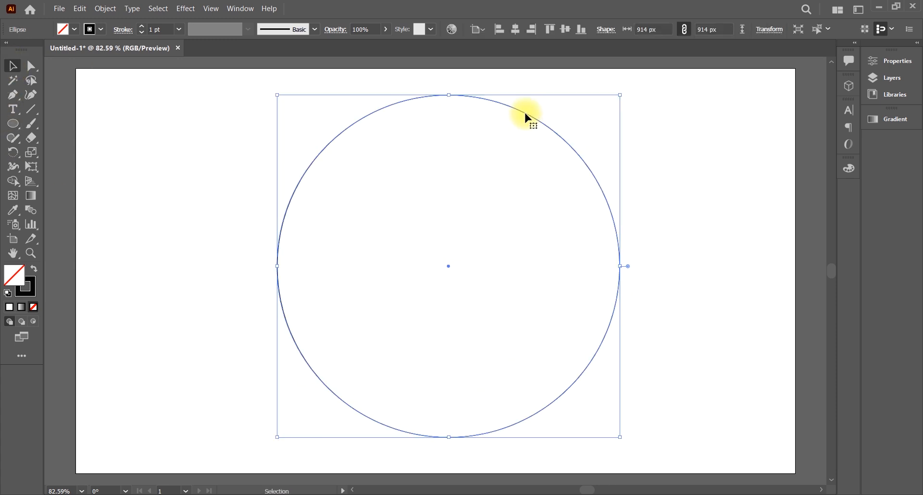
{"action": "left_click", "coordinate": [80, 8]}
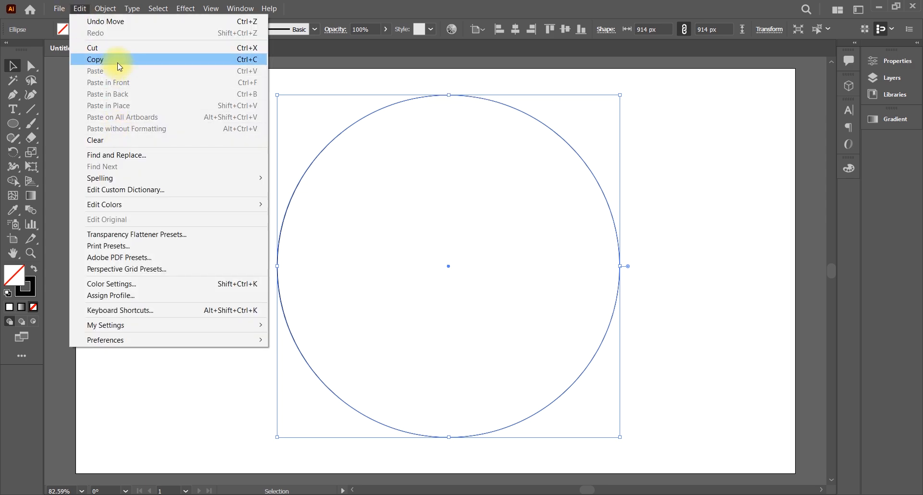
{"action": "left_click", "coordinate": [120, 85]}
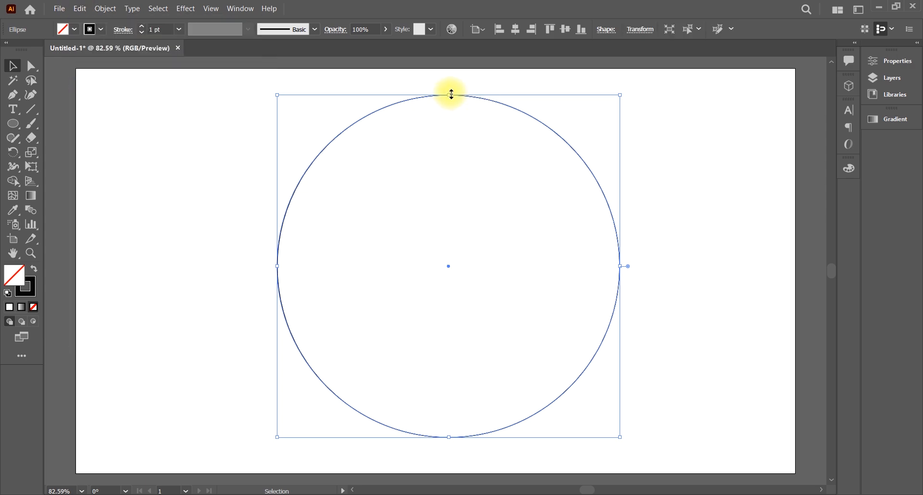
{"action": "left_click_drag", "start_coordinate": [451, 93], "coordinate": [447, 117]}
{"action": "left_click_drag", "start_coordinate": [247, 89], "coordinate": [698, 104]}
{"action": "left_click", "coordinate": [383, 102]}
- Draw a vertical bar as wide as the ring's gap, move it to the artboard's left side and lengthen it upward
{"action": "left_click_drag", "start_coordinate": [18, 130], "coordinate": [87, 124]}
{"action": "mouse_move", "coordinate": [549, 259]}
{"action": "left_mouse_down"}
{"action": "mouse_move", "coordinate": [532, 270]}
{"action": "mouse_move", "coordinate": [531, 425]}
{"action": "left_mouse_up"}
{"action": "left_click", "coordinate": [13, 66]}
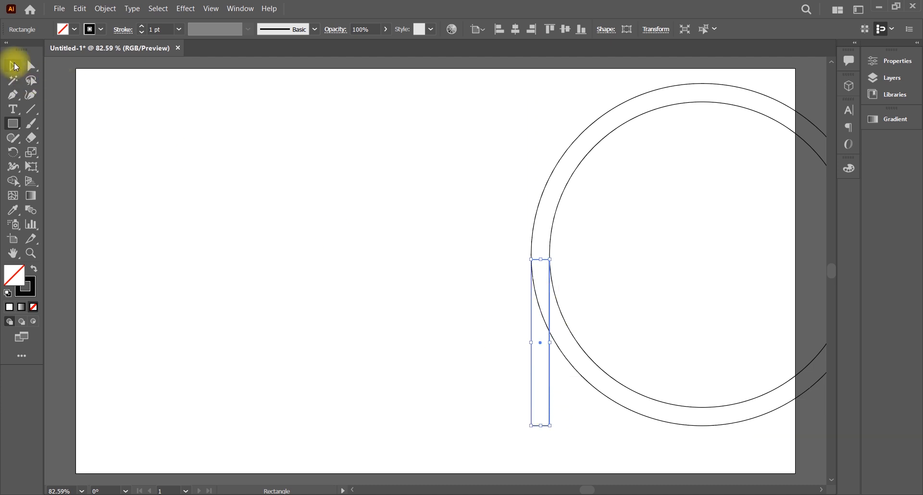
{"action": "left_click_drag", "start_coordinate": [531, 329], "coordinate": [162, 272]}
{"action": "left_click_drag", "start_coordinate": [173, 204], "coordinate": [172, 126]}
{"action": "left_click", "coordinate": [249, 144]}
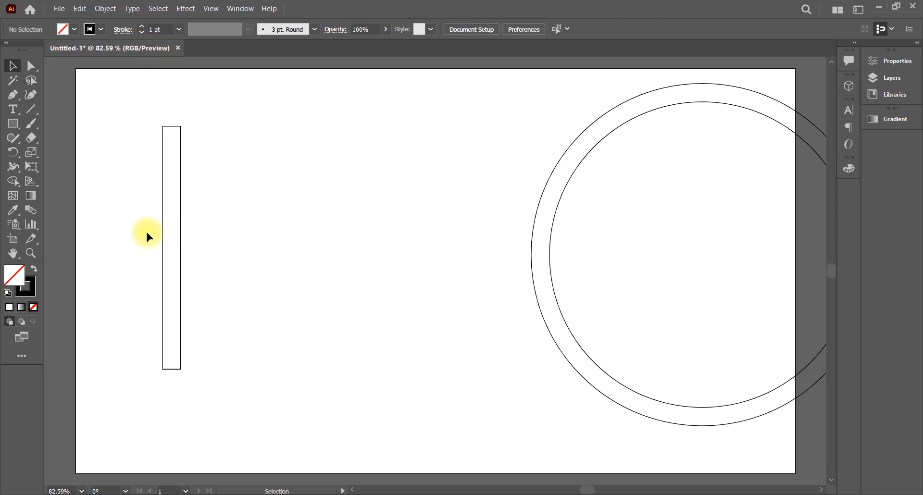
- Draw a near-square rectangle beside the bar's top, snap it to the bar's right edge and enlarge it to half the bar's height
{"action": "left_click", "coordinate": [19, 120]}
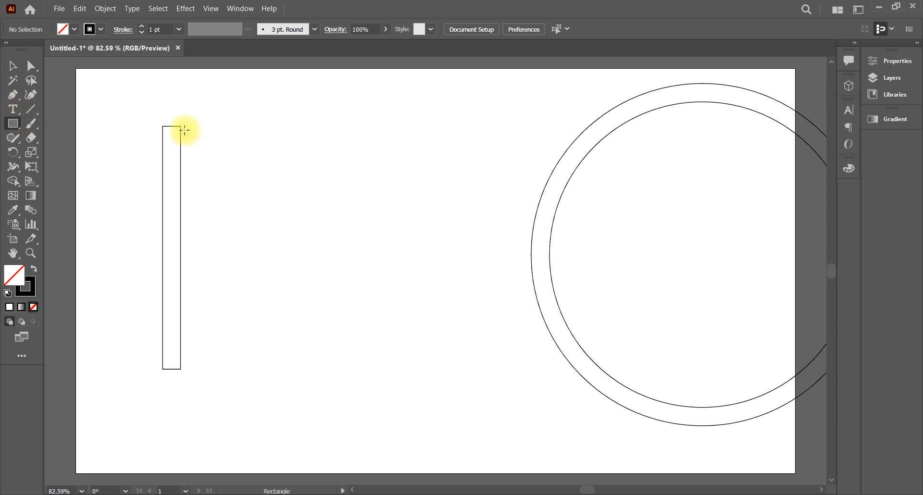
{"action": "left_click_drag", "start_coordinate": [183, 126], "coordinate": [295, 227]}
{"action": "left_click", "coordinate": [12, 66]}
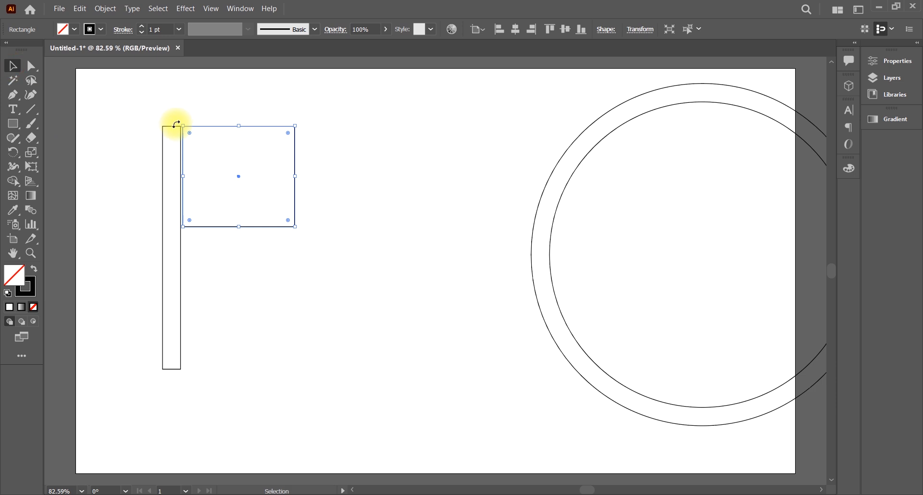
{"action": "left_click_drag", "start_coordinate": [213, 127], "coordinate": [218, 130]}
{"action": "left_click", "coordinate": [299, 187]}
{"action": "left_click", "coordinate": [293, 179]}
{"action": "left_click_drag", "start_coordinate": [293, 177], "coordinate": [302, 176]}
{"action": "left_click_drag", "start_coordinate": [240, 226], "coordinate": [240, 247]}
{"action": "left_click", "coordinate": [359, 198]}
- Create a smaller inner square by offsetting the near-square rectangle's path inward with a negative offset
{"action": "left_click", "coordinate": [234, 127]}
{"action": "left_click", "coordinate": [158, 8]}
{"action": "mouse_move", "coordinate": [105, 8]}
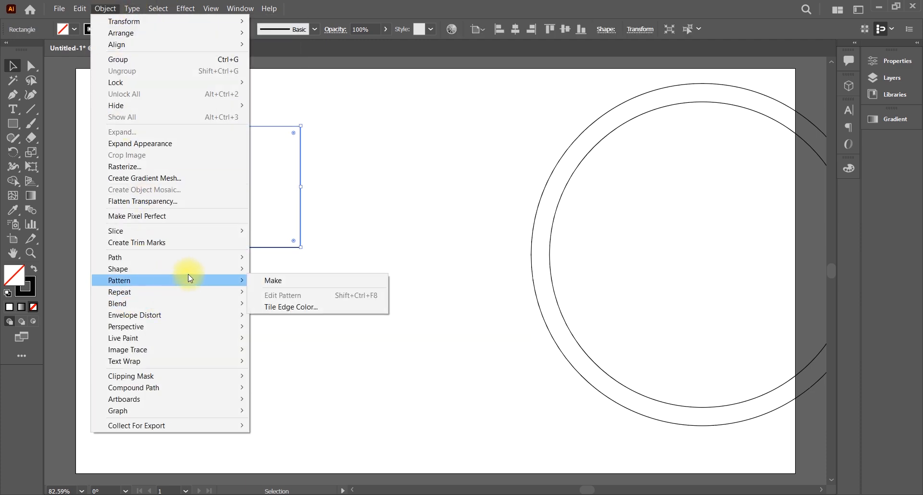
{"action": "mouse_move", "coordinate": [201, 257]}
{"action": "left_click", "coordinate": [294, 295]}
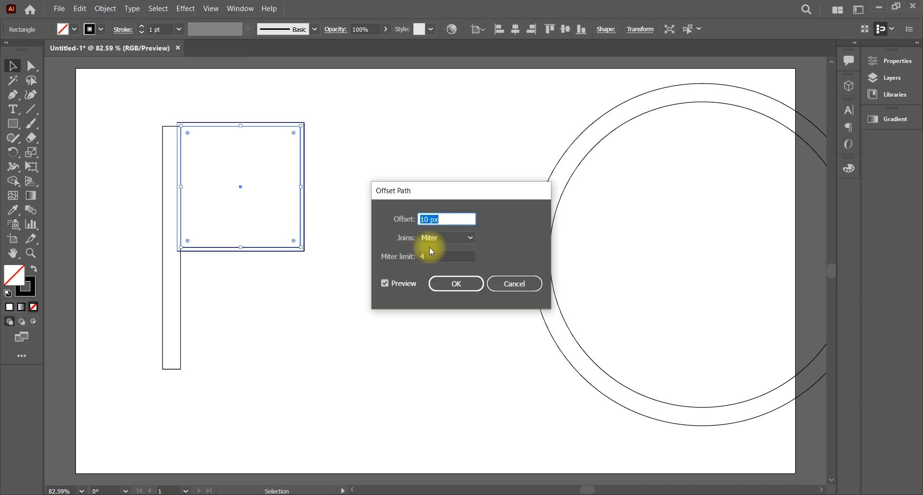
{"action": "scroll", "coordinate": [446, 217], "scroll_direction": "down", "scroll_amount": 20}
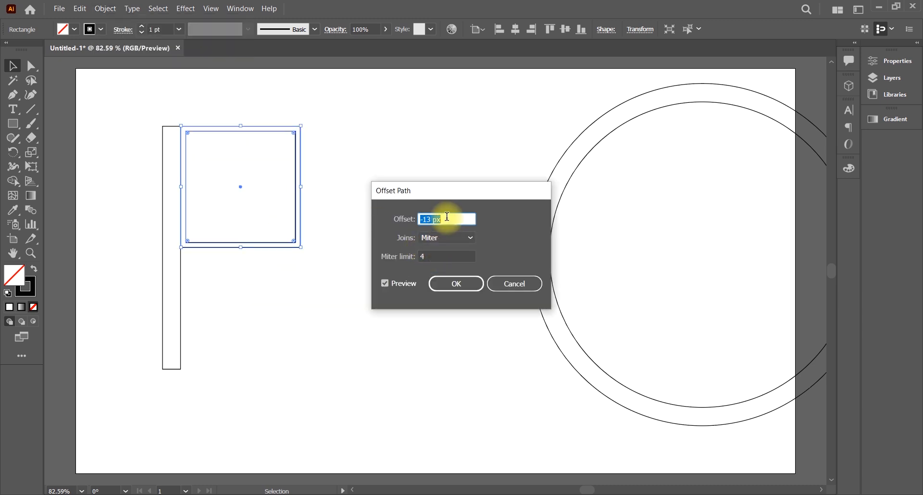
{"action": "scroll", "coordinate": [447, 216], "scroll_direction": "down", "scroll_amount": 18}
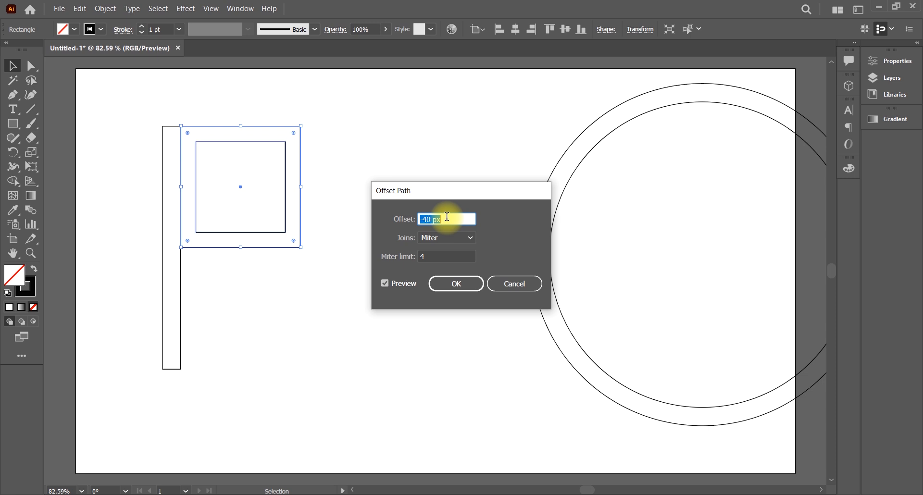
{"action": "left_click_drag", "start_coordinate": [478, 195], "coordinate": [433, 143]}
{"action": "left_click", "coordinate": [412, 233]}
- Move the outer square over the bar so their left and top edges align, and delete the inner square
{"action": "left_click_drag", "start_coordinate": [249, 127], "coordinate": [231, 143]}
{"action": "left_click", "coordinate": [241, 135]}
{"action": "left_click", "coordinate": [372, 149]}
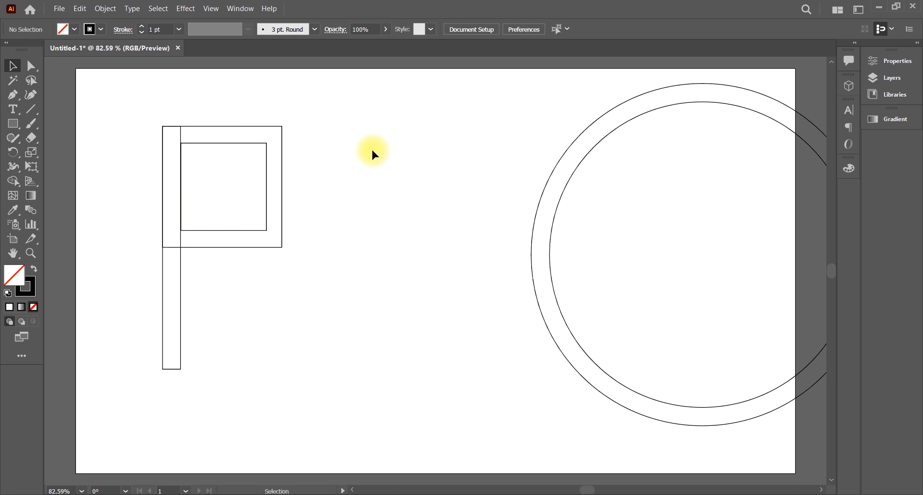
{"action": "mouse_move", "coordinate": [235, 127]}
{"action": "left_mouse_down"}
{"action": "mouse_move", "coordinate": [270, 124]}
{"action": "mouse_move", "coordinate": [225, 123]}
{"action": "left_mouse_up"}
{"action": "left_click", "coordinate": [256, 138]}
{"action": "left_click", "coordinate": [267, 154]}
{"action": "key", "text": "Delete"}
- Enlarge the outer square slightly to the right and downward, keeping its upper-left corner on the bar's corner
{"action": "left_click", "coordinate": [257, 99]}
{"action": "left_click", "coordinate": [216, 124]}
{"action": "left_click_drag", "start_coordinate": [286, 187], "coordinate": [291, 188]}
{"action": "left_click_drag", "start_coordinate": [221, 245], "coordinate": [223, 255]}
- Offset the outer square's path by -46 px with miter joins to create the inner outline of the P
{"action": "left_click", "coordinate": [106, 8]}
{"action": "mouse_move", "coordinate": [210, 258]}
{"action": "left_click", "coordinate": [278, 294]}
{"action": "key", "text": "Down"}
{"action": "key", "text": "Down"}
{"action": "key", "text": "Down"}
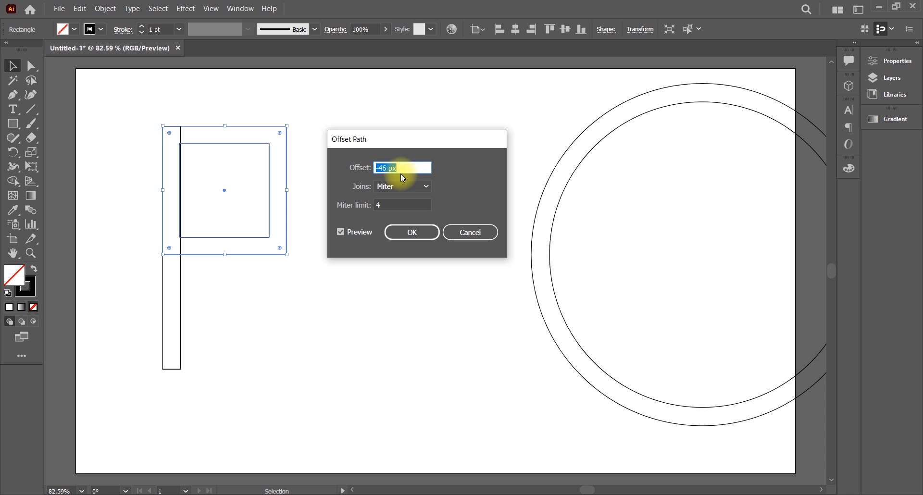
{"action": "left_click", "coordinate": [421, 232]}
{"action": "left_click", "coordinate": [339, 196]}
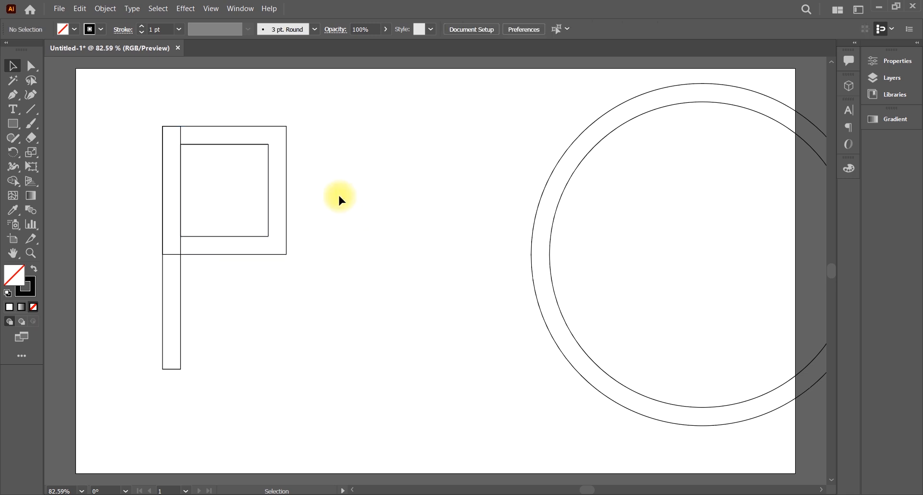
- Select all the P shapes and merge the bar's upper and lower parts with Shape Builder
{"action": "left_click_drag", "start_coordinate": [117, 114], "coordinate": [416, 366]}
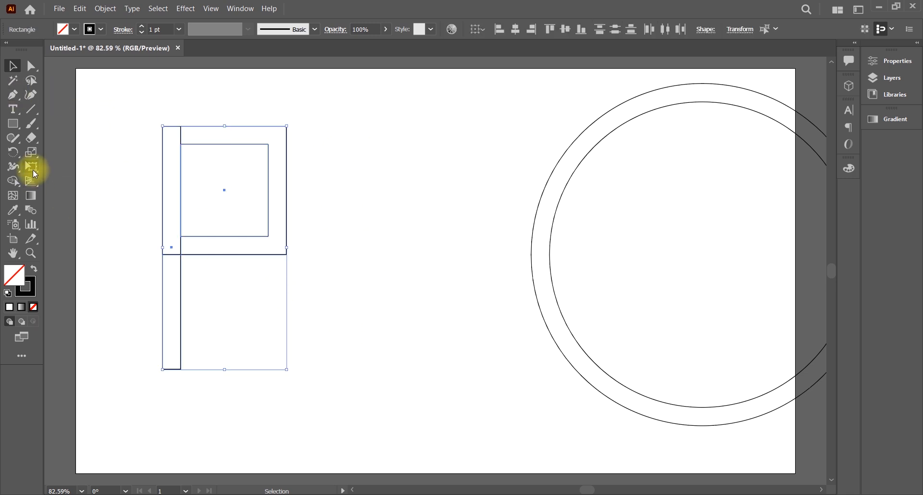
{"action": "left_click", "coordinate": [16, 181]}
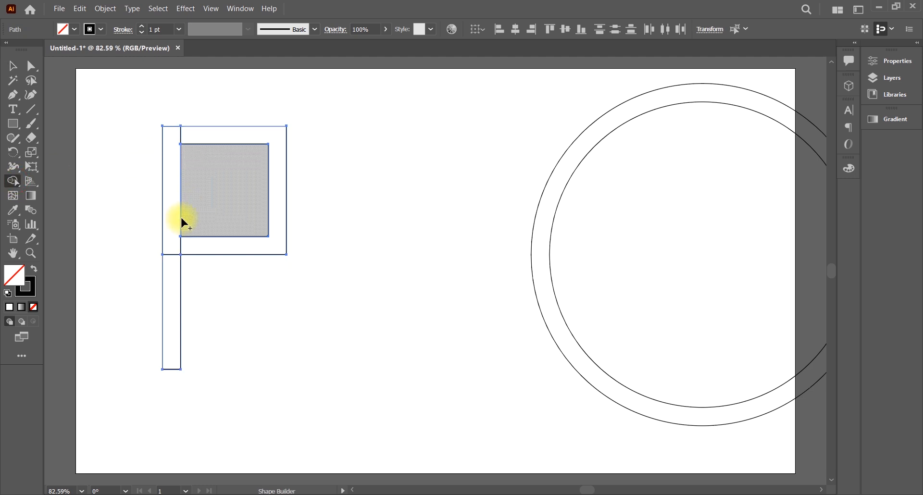
{"action": "left_click_drag", "start_coordinate": [169, 275], "coordinate": [170, 293]}
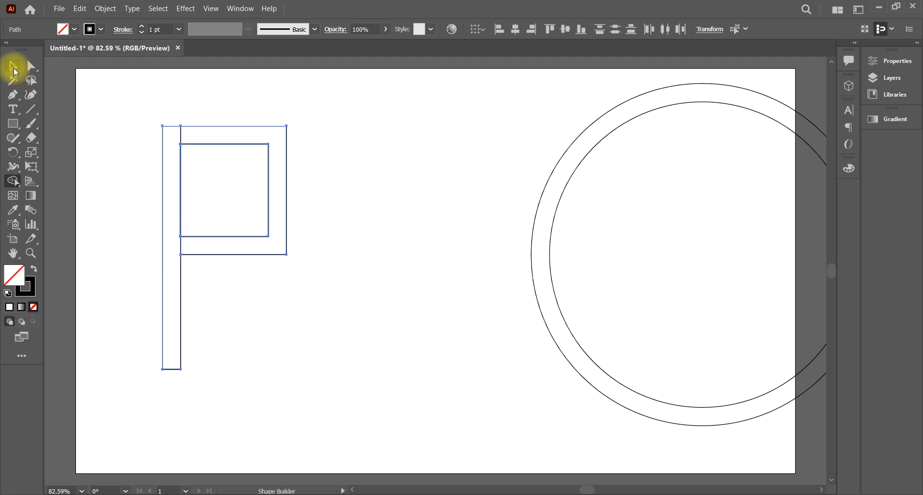
{"action": "key", "text": "ctrl+shift+a"}
- Round the upper-right corners of both the inner and outer outlines of the P with Direct Selection
{"action": "left_click", "coordinate": [31, 66]}
{"action": "left_click_drag", "start_coordinate": [275, 156], "coordinate": [205, 181]}
{"action": "left_click", "coordinate": [284, 142]}
{"action": "left_click", "coordinate": [280, 126]}
{"action": "left_click_drag", "start_coordinate": [296, 124], "coordinate": [246, 161]}
{"action": "left_click", "coordinate": [366, 160]}
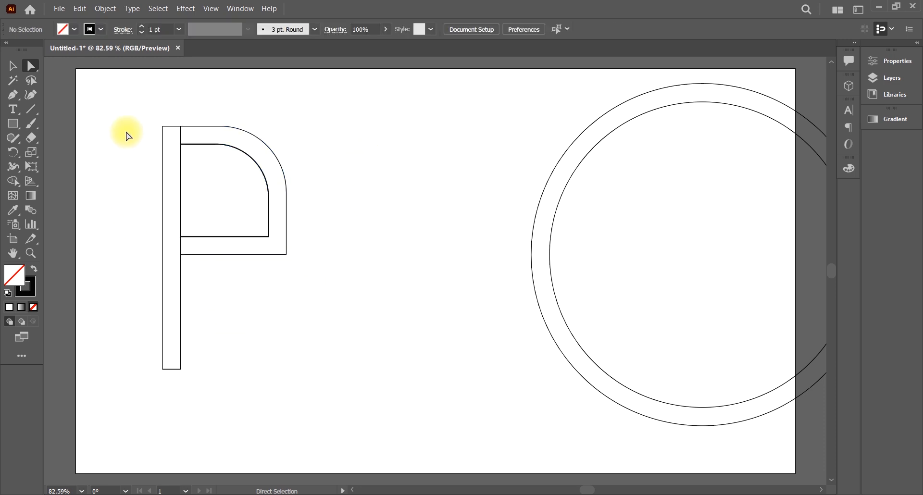
- Try moving the P's vertical bar to the right of its bowl, and undo the move
{"action": "left_click_drag", "start_coordinate": [126, 142], "coordinate": [336, 252]}
{"action": "left_click", "coordinate": [335, 252]}
{"action": "left_click", "coordinate": [13, 125]}
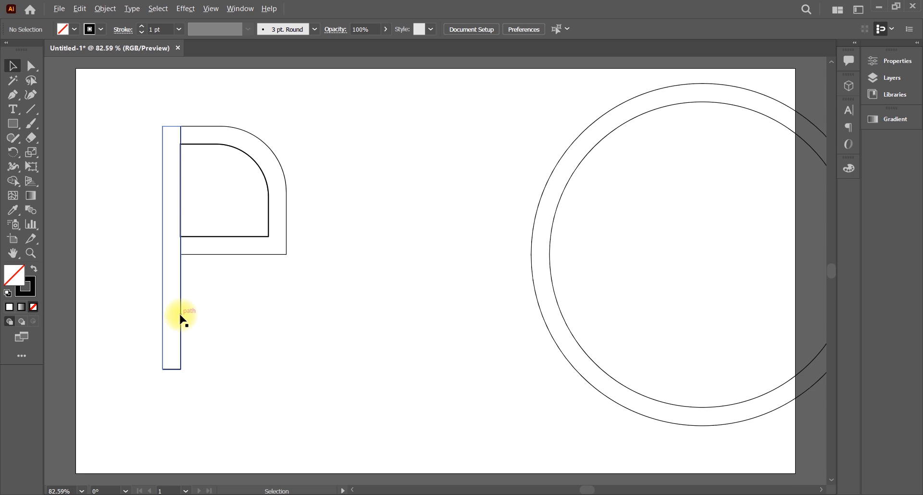
{"action": "left_click_drag", "start_coordinate": [181, 319], "coordinate": [306, 318]}
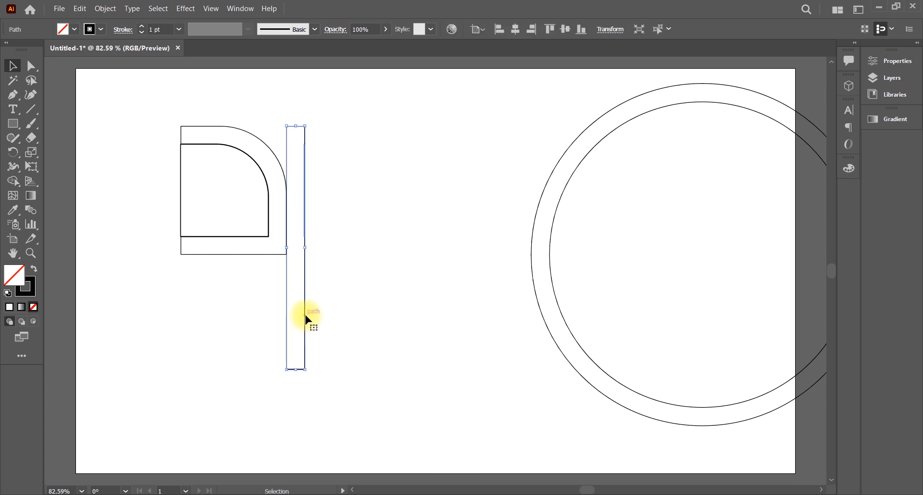
{"action": "key", "text": "ctrl+z"}
- Place a copy of the P's merged bar to the right of the letter and adjust its position
{"action": "left_click_drag", "start_coordinate": [181, 319], "coordinate": [311, 320]}
{"action": "left_click", "coordinate": [359, 262]}
{"action": "left_click_drag", "start_coordinate": [311, 228], "coordinate": [333, 220]}
{"action": "left_click", "coordinate": [339, 214]}
{"action": "left_click", "coordinate": [345, 267]}
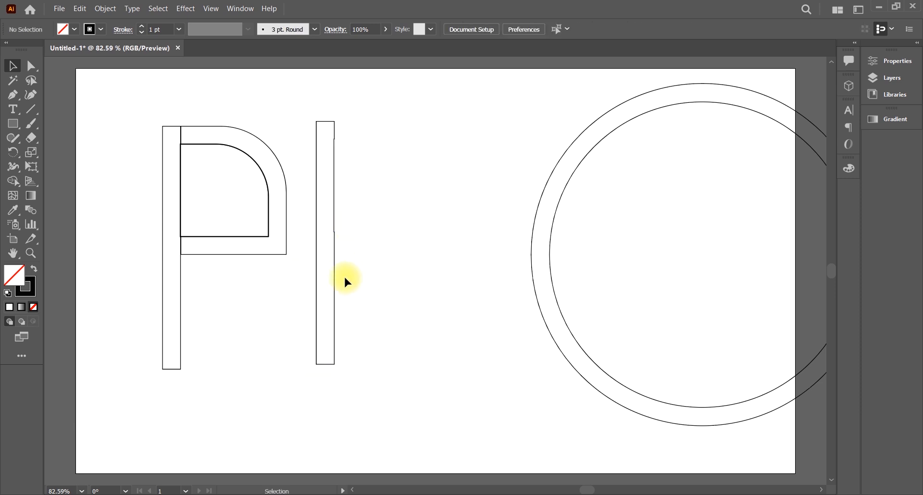
{"action": "left_click_drag", "start_coordinate": [317, 296], "coordinate": [303, 294]}
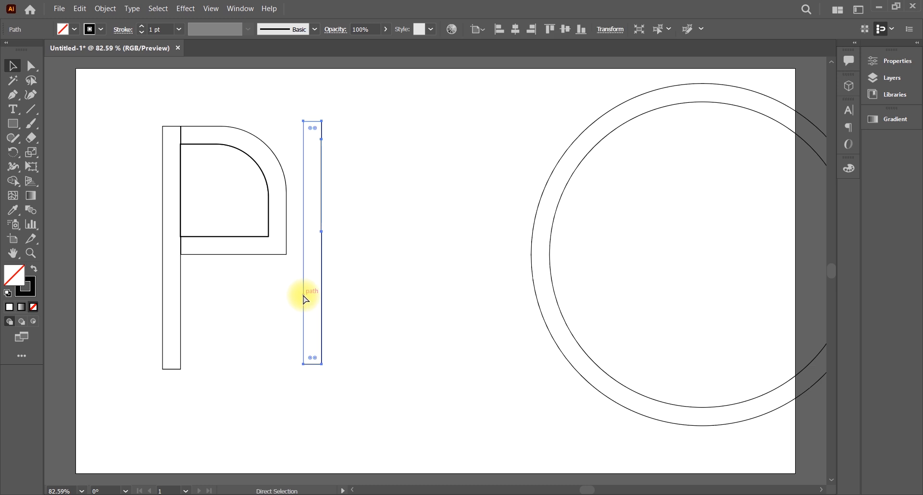
- Undo the copied bar, the rounded corners and the Shape Builder merge, and clear the selection
{"action": "key", "text": "ctrl+z"}
{"action": "key", "text": "ctrl+z"}
{"action": "key", "text": "ctrl+z"}
{"action": "key", "text": "ctrl+z"}
{"action": "key", "text": "ctrl+z"}
{"action": "key", "text": "ctrl+z"}
{"action": "key", "text": "ctrl+z"}
{"action": "key", "text": "ctrl+z"}
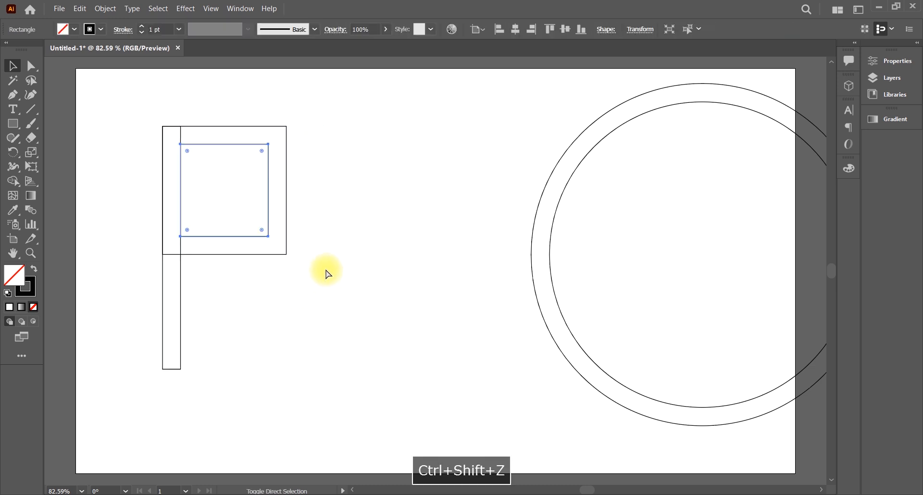
{"action": "key", "text": "ctrl+shift+a"}
- Align the inner square's left edge exactly with the bar's right edge, checking their joint up close
{"action": "key", "text": "ctrl+equal"}
{"action": "left_click_drag", "start_coordinate": [287, 195], "coordinate": [636, 307]}
{"action": "key", "text": "ctrl+equal"}
{"action": "key", "text": "ctrl+equal"}
{"action": "key", "text": "ctrl+equal"}
{"action": "key", "text": "ctrl+equal"}
{"action": "key", "text": "ctrl+equal"}
{"action": "key", "text": "ctrl+equal"}
{"action": "key", "text": "ctrl+equal"}
{"action": "key", "text": "ctrl+equal"}
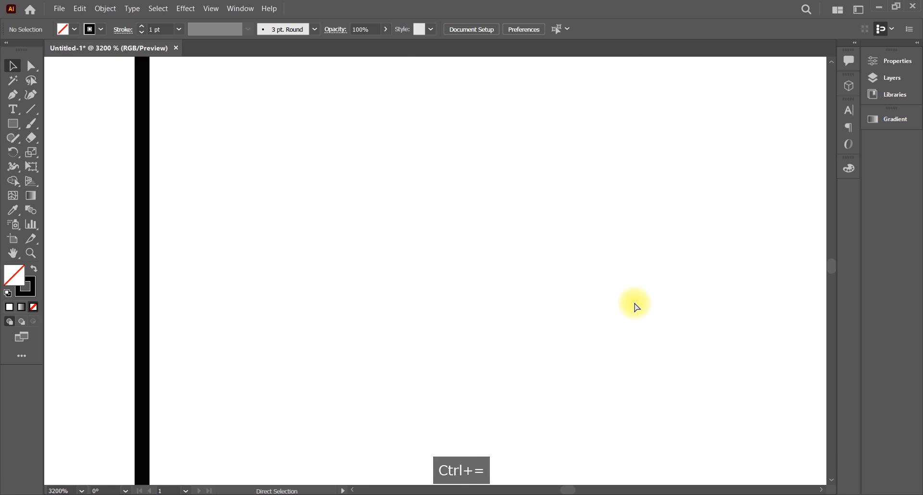
{"action": "left_click_drag", "start_coordinate": [506, 291], "coordinate": [818, 276]}
{"action": "left_click_drag", "start_coordinate": [421, 213], "coordinate": [706, 223]}
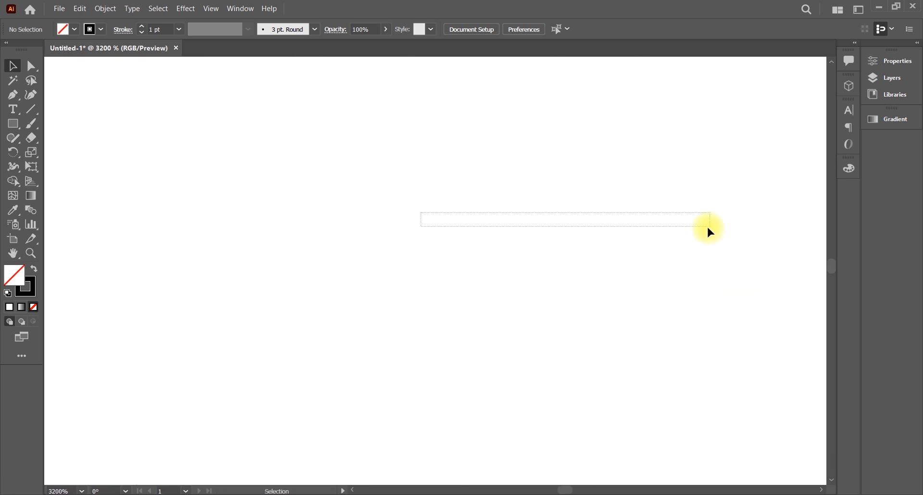
{"action": "left_click_drag", "start_coordinate": [570, 274], "coordinate": [435, 184]}
{"action": "key", "text": "ctrl+="}
{"action": "key", "text": "ctrl+="}
{"action": "key", "text": "ctrl+="}
{"action": "left_click_drag", "start_coordinate": [466, 303], "coordinate": [518, 7]}
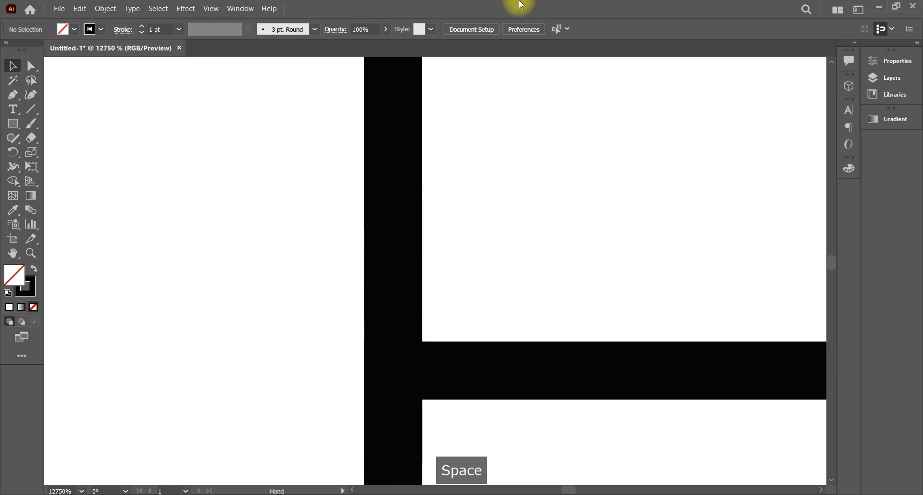
{"action": "left_click_drag", "start_coordinate": [463, 371], "coordinate": [405, 369]}
{"action": "key", "text": "ctrl+z"}
{"action": "left_click", "coordinate": [462, 310]}
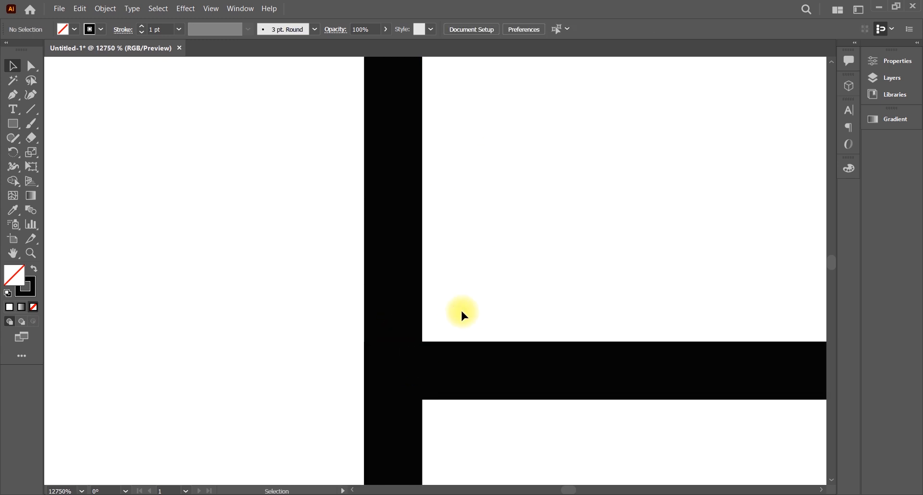
{"action": "key", "text": "ctrl+0"}
- Duplicate the P's vertical bar just to the right of the letter, level with the original bar
{"action": "left_click", "coordinate": [183, 299]}
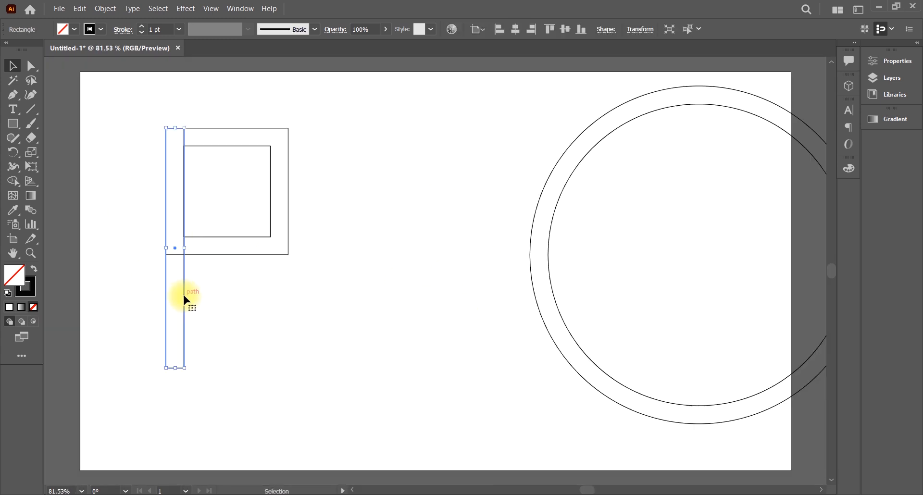
{"action": "left_click_drag", "start_coordinate": [184, 299], "coordinate": [318, 297]}
{"action": "left_click", "coordinate": [395, 287]}
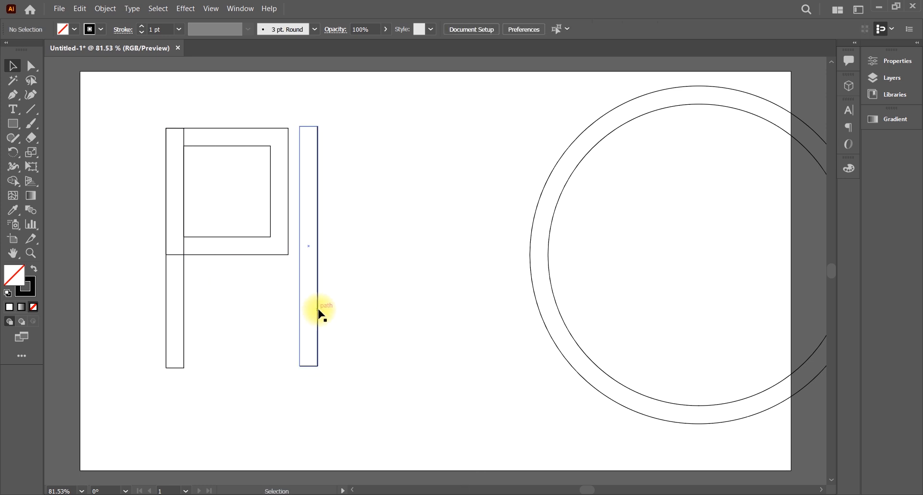
{"action": "left_click", "coordinate": [317, 316]}
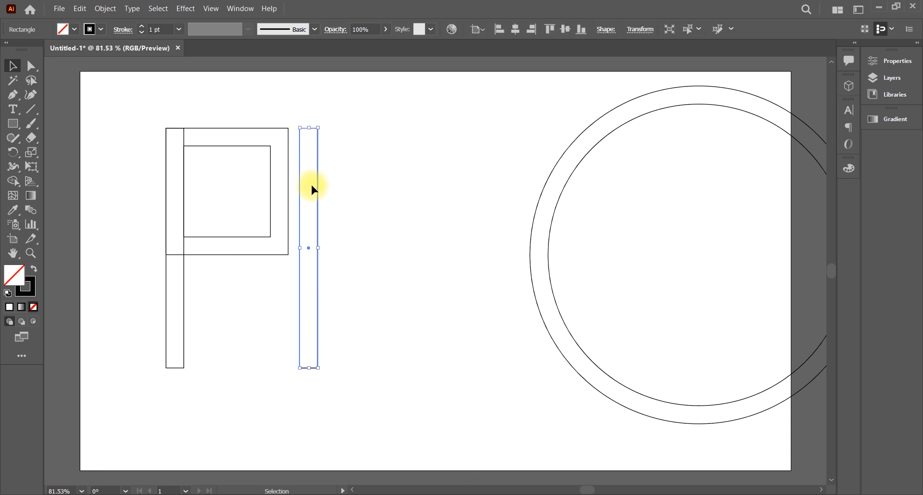
- Duplicate the copied bar to make a row of five evenly spaced vertical bars to the right of the P
{"action": "left_click_drag", "start_coordinate": [317, 197], "coordinate": [452, 200]}
{"action": "left_click_drag", "start_coordinate": [364, 216], "coordinate": [384, 215]}
{"action": "left_click", "coordinate": [367, 142]}
{"action": "left_click", "coordinate": [374, 128]}
{"action": "key", "text": "space"}
{"action": "left_click_drag", "start_coordinate": [384, 181], "coordinate": [331, 200]}
{"action": "key", "text": "ctrl+z"}
{"action": "key", "text": "super"}
{"action": "key", "text": "Escape"}
{"action": "key", "text": "ctrl+z"}
{"action": "left_click_drag", "start_coordinate": [398, 206], "coordinate": [351, 198]}
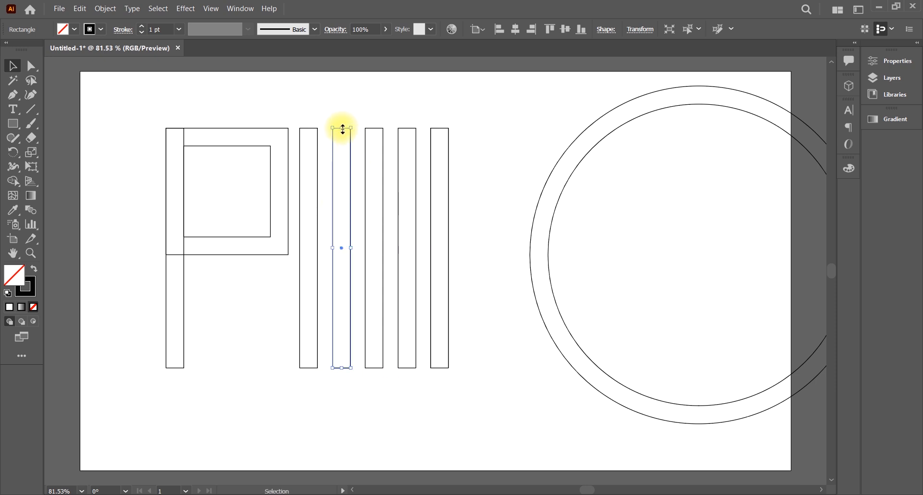
- Rotate the second of the five bars counterclockwise into a diagonal whose top leans left over the first bar
{"action": "left_click", "coordinate": [340, 124], "text": "ctrl"}
{"action": "left_click", "coordinate": [338, 128]}
{"action": "left_click", "coordinate": [340, 123], "text": "ctrl"}
{"action": "left_click", "coordinate": [344, 127]}
{"action": "left_click_drag", "start_coordinate": [344, 124], "coordinate": [283, 138]}
{"action": "left_click_drag", "start_coordinate": [329, 206], "coordinate": [333, 200]}
{"action": "key", "text": "ctrl+z"}
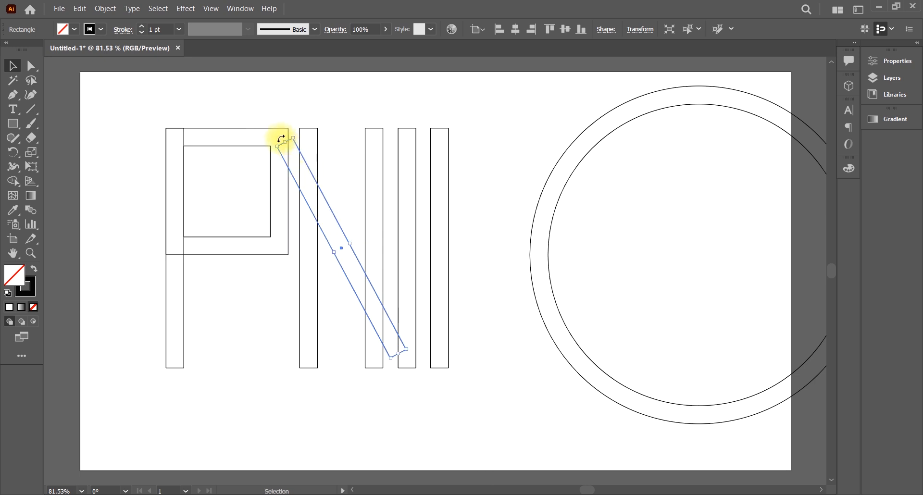
{"action": "left_click_drag", "start_coordinate": [280, 138], "coordinate": [279, 139]}
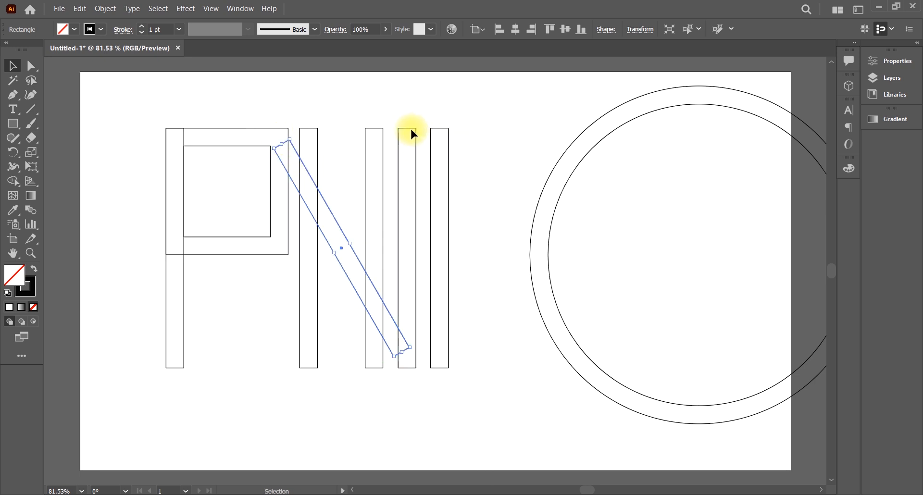
- Rotate the fourth bar to 330° as the mirrored diagonal, and select all five bars
{"action": "left_click_drag", "start_coordinate": [420, 123], "coordinate": [466, 141]}
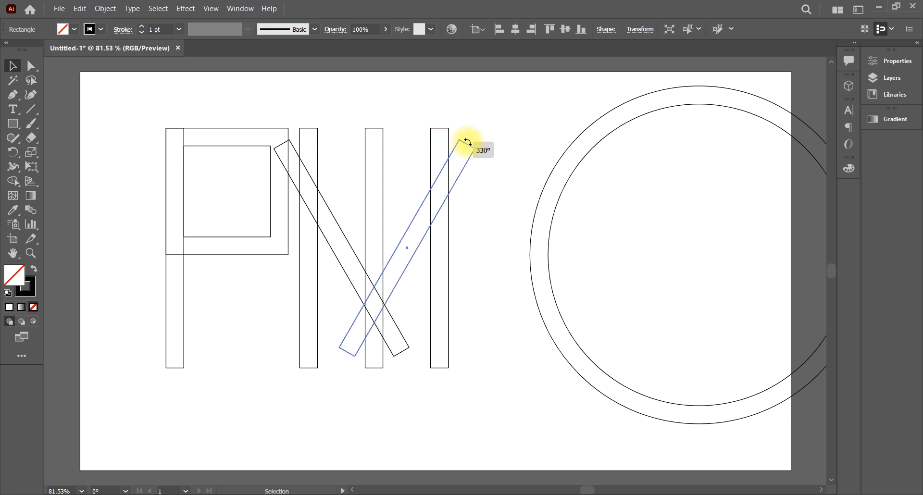
{"action": "left_click", "coordinate": [506, 154]}
{"action": "left_click_drag", "start_coordinate": [297, 185], "coordinate": [299, 183]}
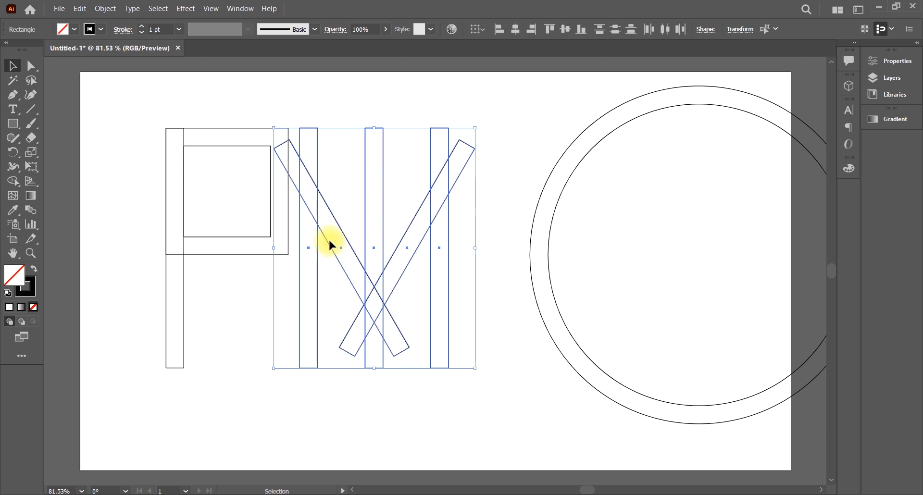
- Trim the diagonals' overhanging upper ends with Shape Builder and merge each diagonal with its adjoining outer vertical bar
{"action": "left_click", "coordinate": [13, 181]}
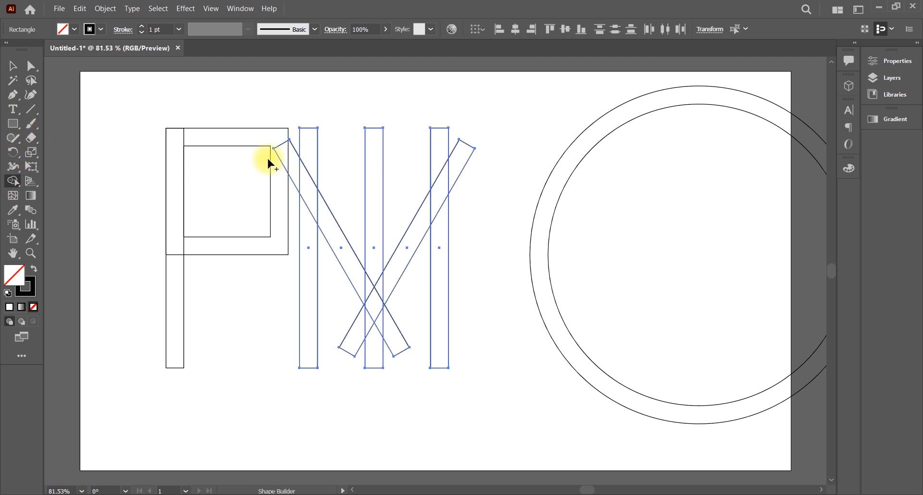
{"action": "left_click", "coordinate": [294, 158], "text": "alt"}
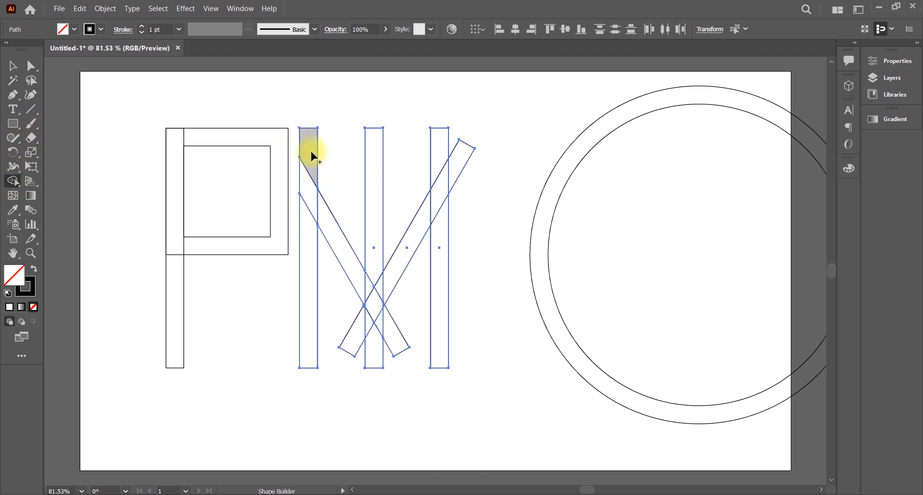
{"action": "left_click", "coordinate": [306, 194], "text": "alt"}
{"action": "left_click", "coordinate": [456, 168], "text": "alt"}
{"action": "left_click_drag", "start_coordinate": [433, 211], "coordinate": [427, 216]}
{"action": "left_click_drag", "start_coordinate": [313, 214], "coordinate": [332, 226]}
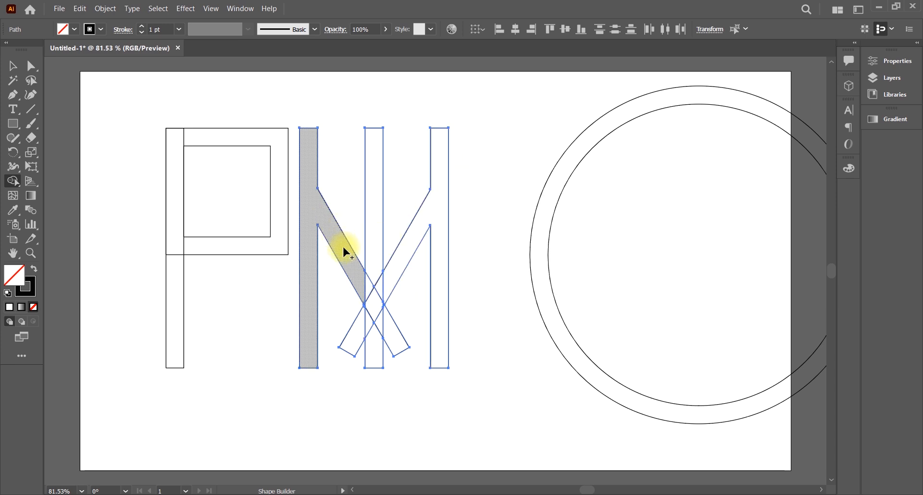
- Remove the diagonal ends protruding past the middle bar and merge the remaining fragments into the bar, diamond and M halves
{"action": "left_click", "coordinate": [388, 328], "text": "alt"}
{"action": "left_click", "coordinate": [352, 328], "text": "alt"}
{"action": "left_click_drag", "start_coordinate": [370, 325], "coordinate": [375, 334]}
{"action": "left_click_drag", "start_coordinate": [377, 290], "coordinate": [371, 274]}
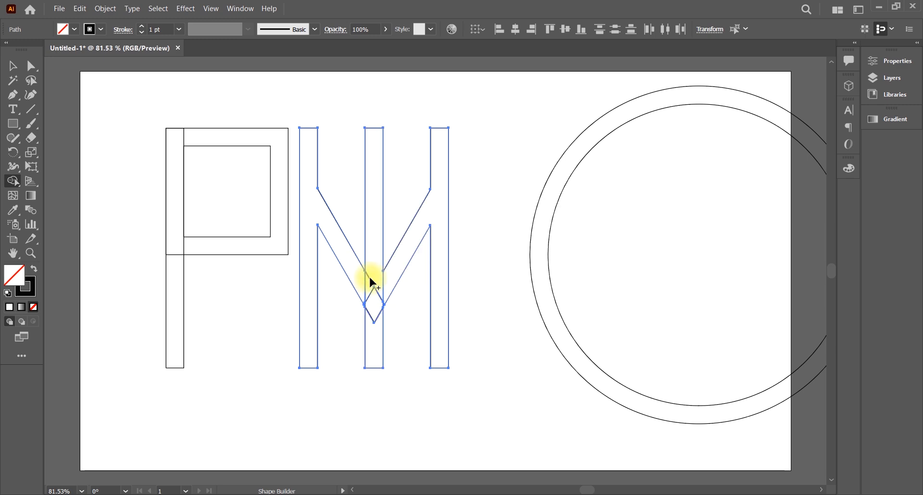
{"action": "left_click_drag", "start_coordinate": [331, 247], "coordinate": [369, 300]}
{"action": "left_click", "coordinate": [12, 66]}
{"action": "left_click", "coordinate": [464, 110]}
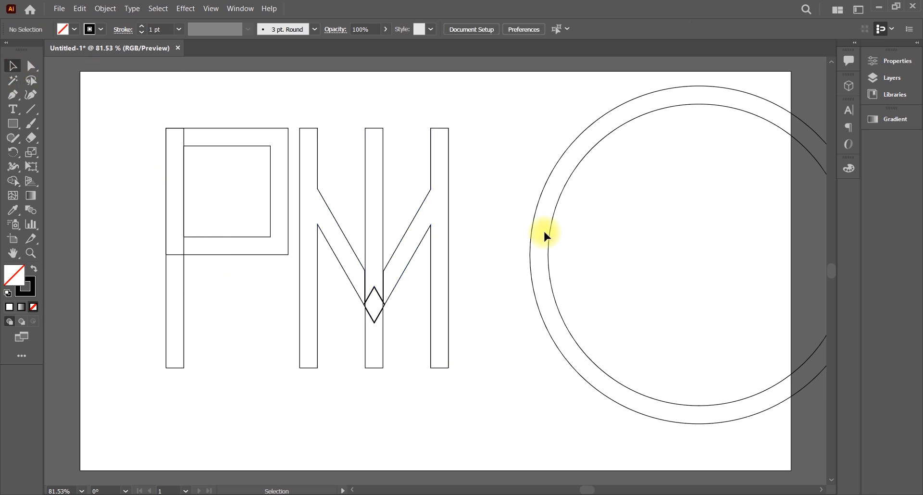
- Fill the M's right half with a linear gradient and set its end stop to blue
{"action": "left_click_drag", "start_coordinate": [110, 118], "coordinate": [472, 330]}
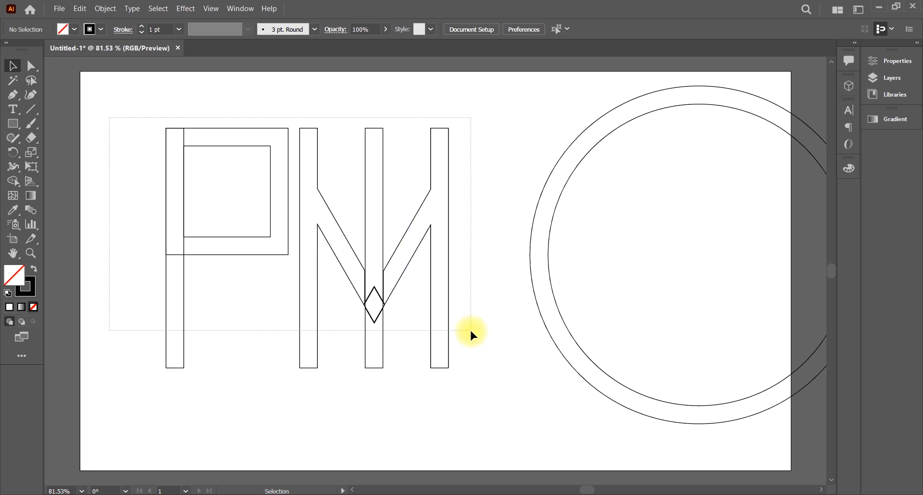
{"action": "left_click", "coordinate": [474, 229]}
{"action": "left_click", "coordinate": [431, 233]}
{"action": "left_click", "coordinate": [892, 119]}
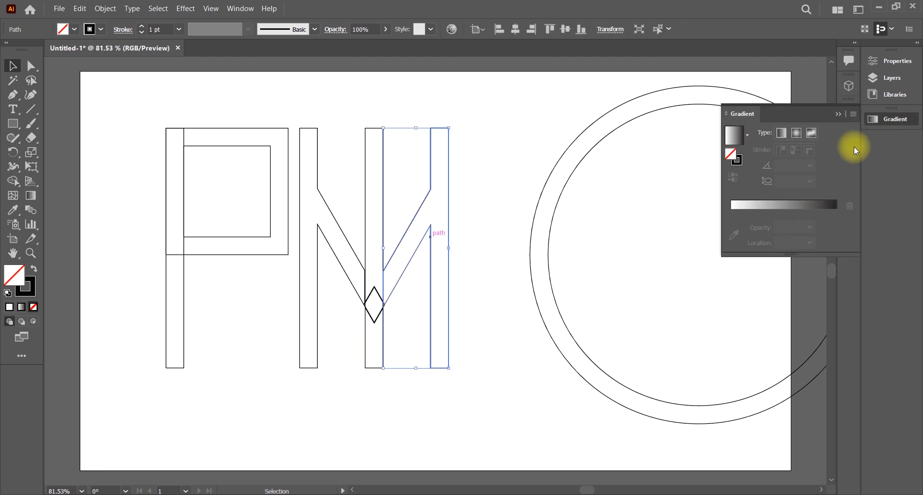
{"action": "left_click", "coordinate": [735, 136]}
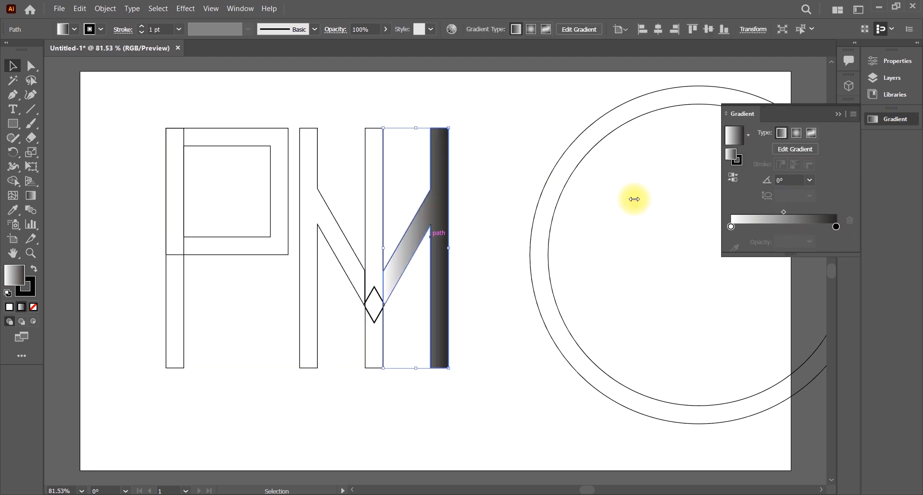
{"action": "double_click", "coordinate": [836, 227]}
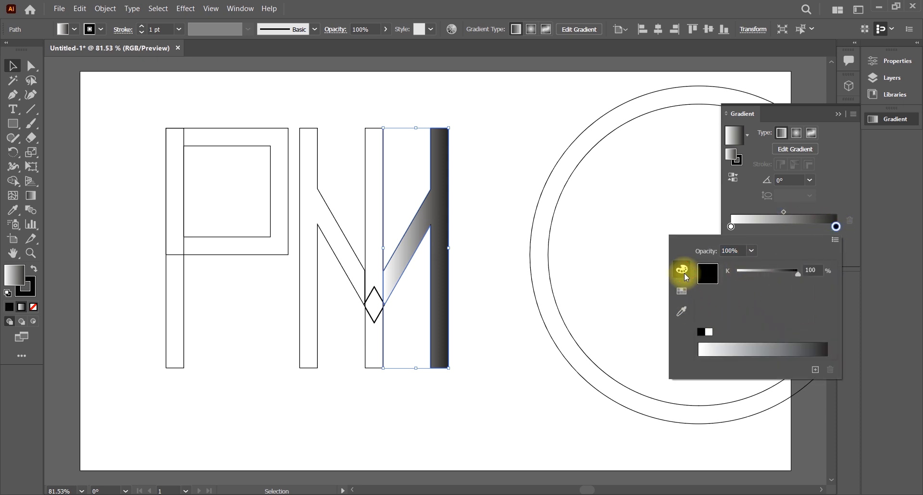
{"action": "left_click_drag", "start_coordinate": [798, 273], "coordinate": [899, 277]}
{"action": "double_click", "coordinate": [836, 226]}
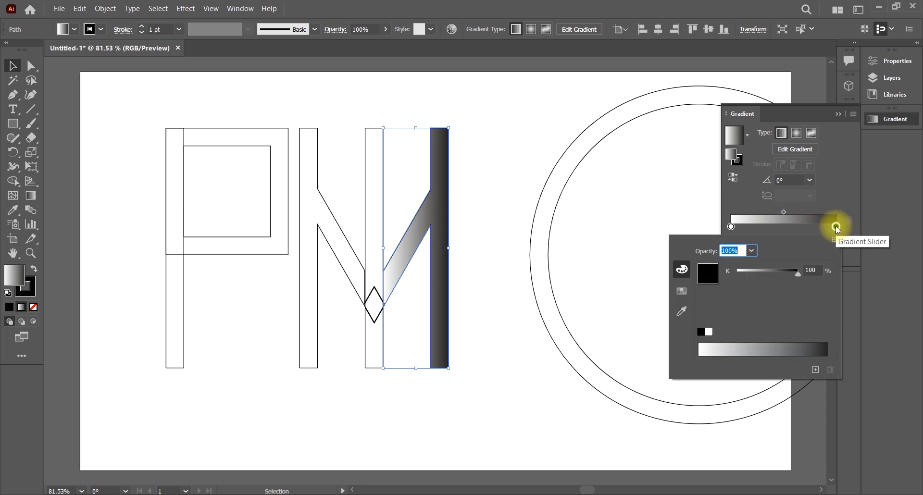
{"action": "left_click", "coordinate": [682, 290]}
{"action": "left_click", "coordinate": [759, 264]}
{"action": "left_click", "coordinate": [750, 264]}
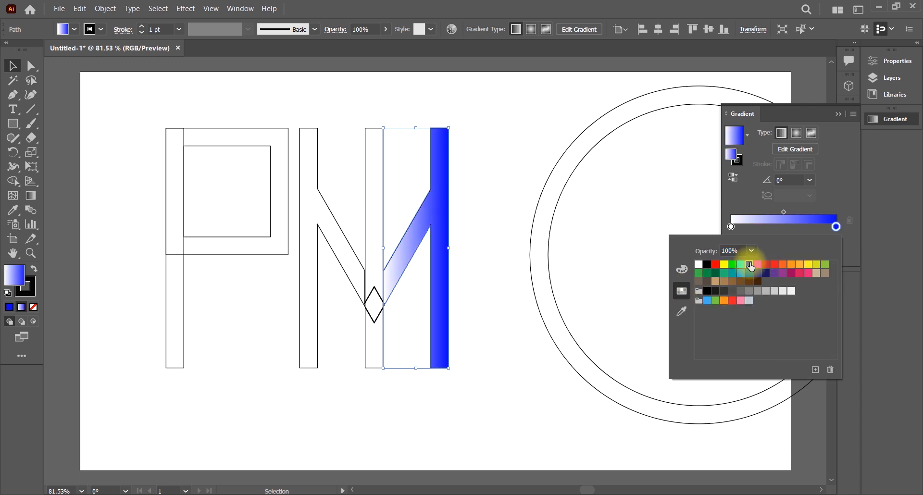
- Set the start stop of the right half's gradient to purple after trying several other swatches
{"action": "left_click", "coordinate": [731, 227]}
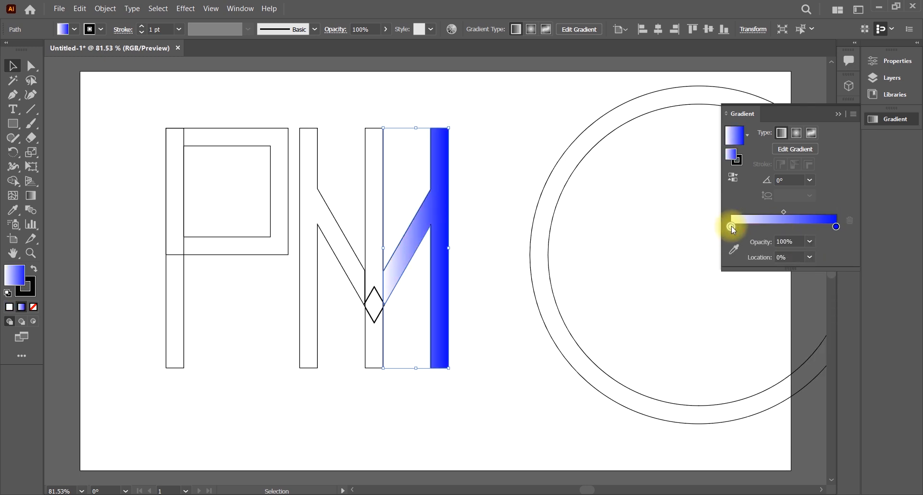
{"action": "double_click", "coordinate": [732, 227]}
{"action": "left_click", "coordinate": [741, 264]}
{"action": "left_click", "coordinate": [732, 266]}
{"action": "left_click", "coordinate": [716, 264]}
{"action": "left_click", "coordinate": [758, 264]}
{"action": "left_click", "coordinate": [790, 264]}
{"action": "left_click", "coordinate": [804, 265]}
{"action": "left_click", "coordinate": [818, 265]}
{"action": "left_click", "coordinate": [825, 264]}
{"action": "left_click", "coordinate": [808, 273]}
{"action": "left_click", "coordinate": [785, 273]}
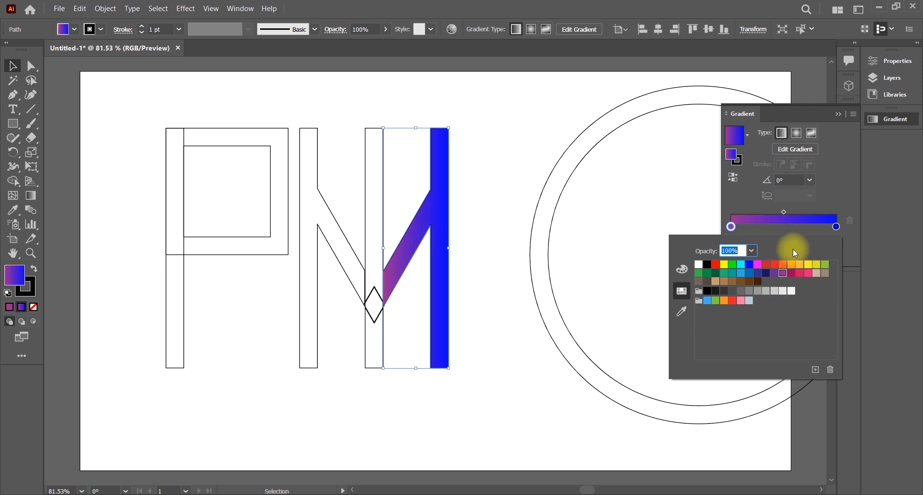
{"action": "left_click", "coordinate": [799, 231]}
- Fill the M's left half with the same gradient, reversed so it runs from blue to purple
{"action": "left_click", "coordinate": [336, 220]}
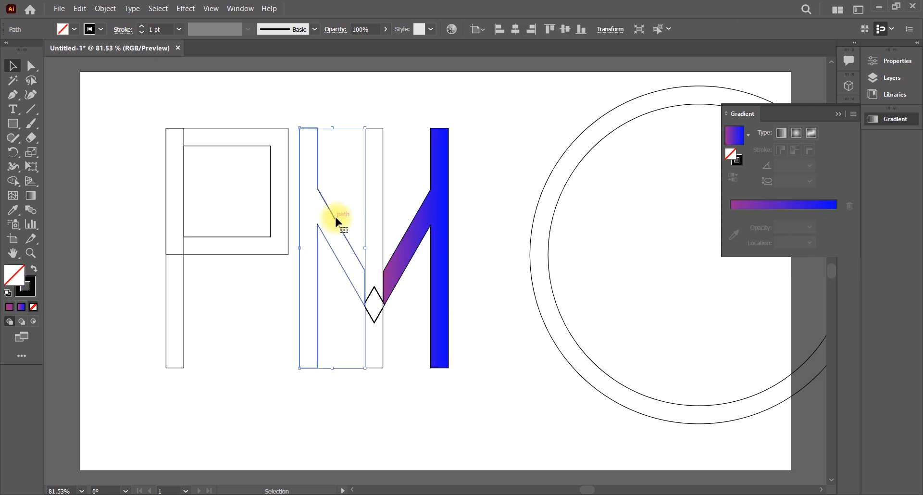
{"action": "left_click", "coordinate": [738, 206]}
{"action": "left_click", "coordinate": [740, 181]}
- Fill the upper part of the middle bar with a gradient of blue ends and a purple stop at about 50%
{"action": "left_click", "coordinate": [382, 145]}
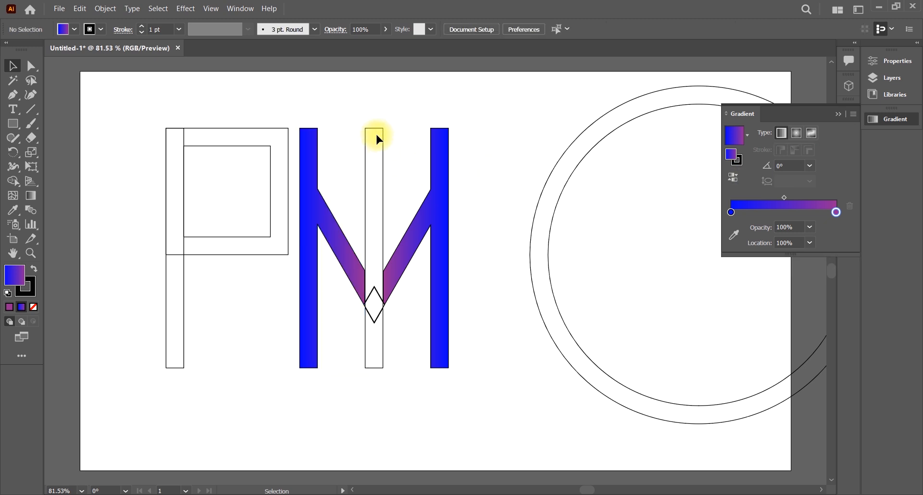
{"action": "left_click", "coordinate": [774, 200]}
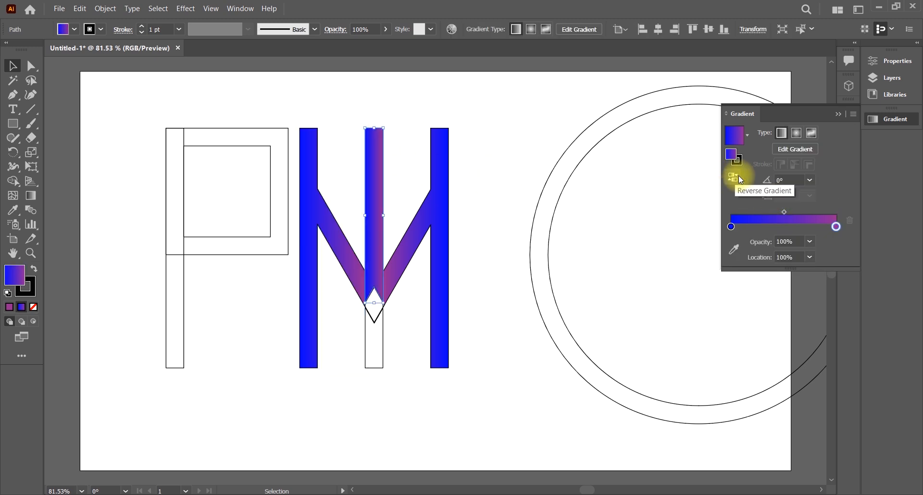
{"action": "mouse_move", "coordinate": [739, 226]}
{"action": "left_mouse_down"}
{"action": "mouse_move", "coordinate": [837, 226]}
{"action": "mouse_move", "coordinate": [783, 226]}
{"action": "left_mouse_up"}
{"action": "left_click", "coordinate": [463, 270]}
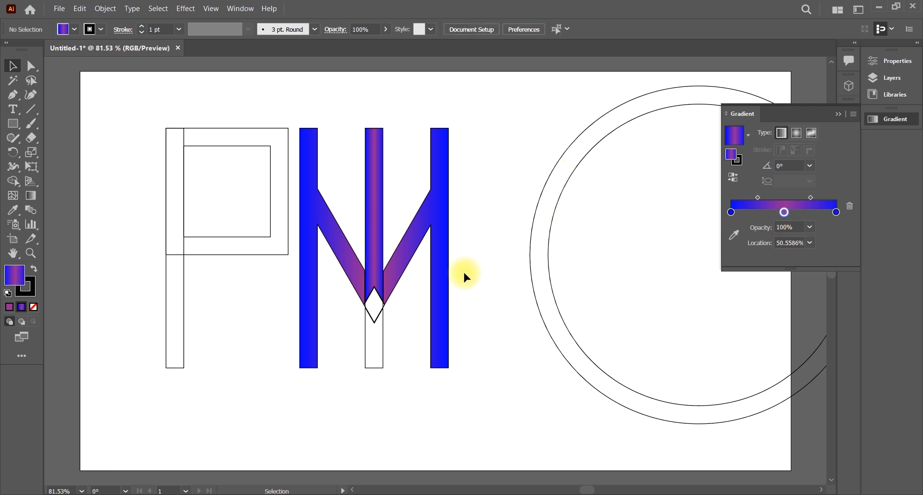
- Delete the middle bar's lower piece below the diamond and fill the diamond with the blue-purple gradient
{"action": "left_click", "coordinate": [365, 356]}
{"action": "key", "text": "Delete"}
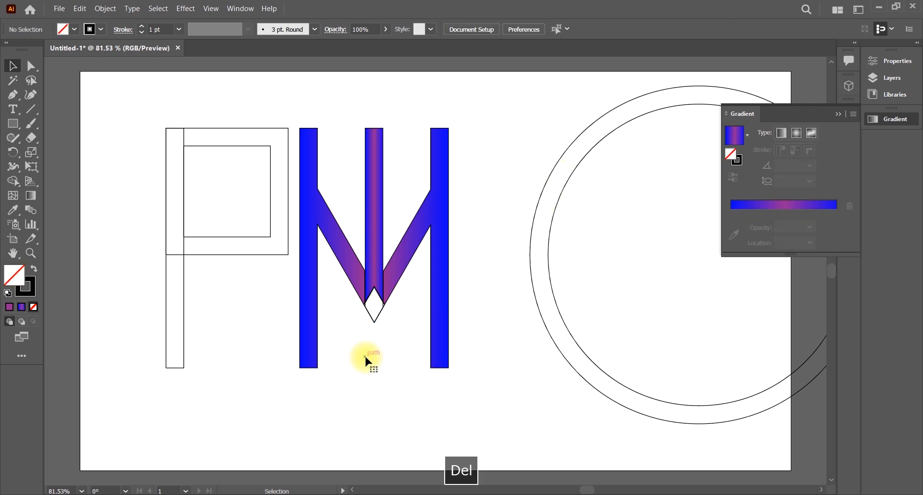
{"action": "left_click", "coordinate": [375, 318]}
{"action": "left_click", "coordinate": [789, 204]}
- Rearrange the diamond's gradient stops so blue sits at the centre with purple on both sides
{"action": "left_click", "coordinate": [825, 224]}
{"action": "left_click", "coordinate": [784, 227]}
{"action": "mouse_move", "coordinate": [790, 227]}
{"action": "left_mouse_down"}
{"action": "mouse_move", "coordinate": [806, 227]}
{"action": "mouse_move", "coordinate": [796, 227]}
{"action": "left_mouse_up"}
{"action": "mouse_move", "coordinate": [731, 226]}
{"action": "left_mouse_down"}
{"action": "mouse_move", "coordinate": [742, 239]}
{"action": "mouse_move", "coordinate": [720, 231]}
{"action": "left_mouse_up"}
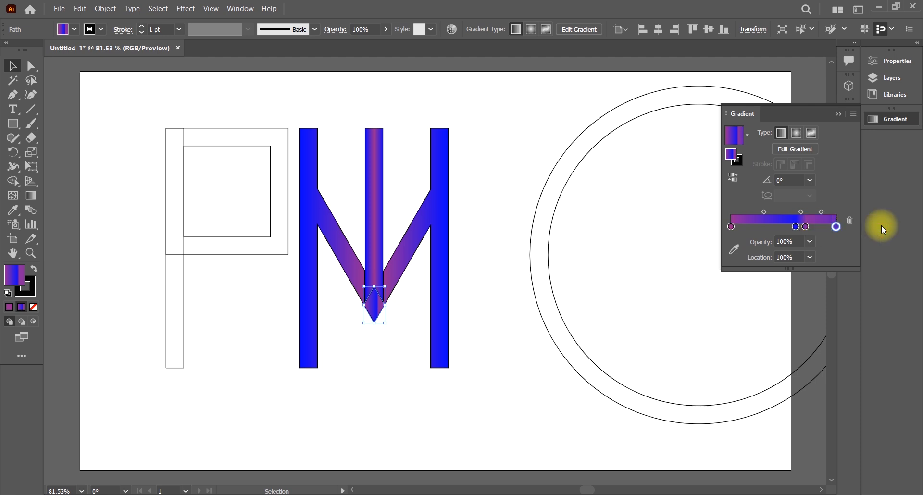
{"action": "mouse_move", "coordinate": [806, 227]}
{"action": "left_mouse_down"}
{"action": "mouse_move", "coordinate": [832, 234]}
{"action": "mouse_move", "coordinate": [759, 222]}
{"action": "mouse_move", "coordinate": [799, 227]}
{"action": "left_mouse_up"}
{"action": "left_click", "coordinate": [796, 226]}
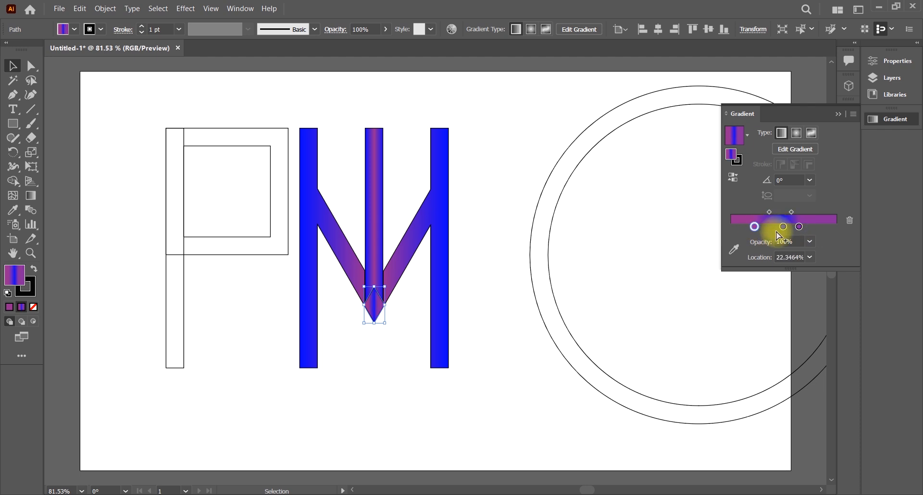
{"action": "left_click_drag", "start_coordinate": [799, 227], "coordinate": [812, 227]}
- Recolor the diamond's gradient with red outer stops and a yellow centre stop
{"action": "double_click", "coordinate": [812, 227]}
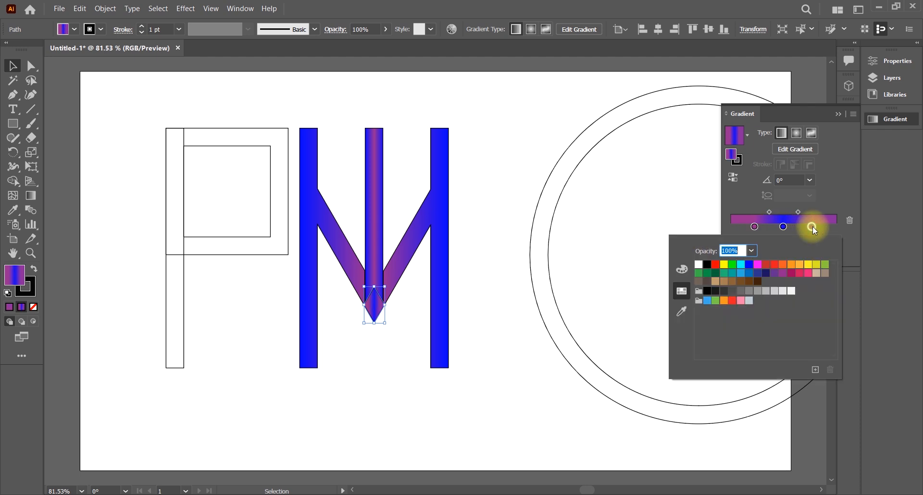
{"action": "left_click", "coordinate": [715, 264]}
{"action": "left_click", "coordinate": [756, 227]}
{"action": "double_click", "coordinate": [755, 227]}
{"action": "left_click", "coordinate": [716, 265]}
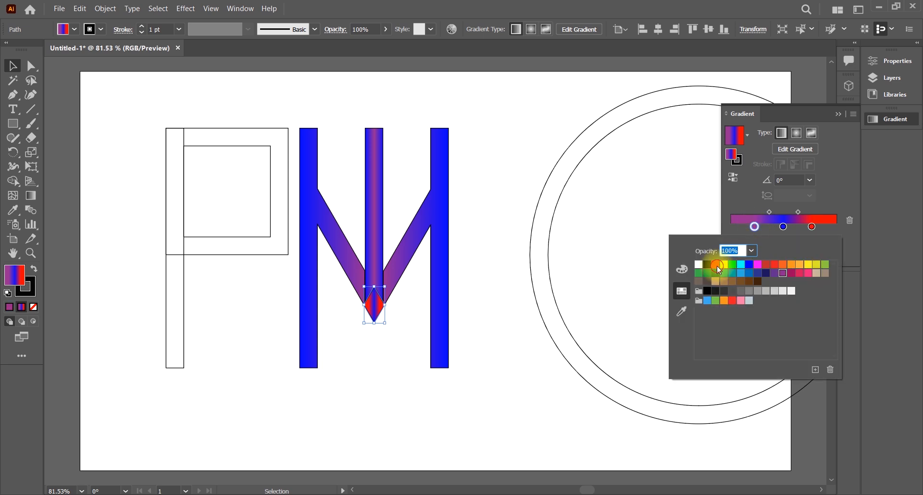
{"action": "double_click", "coordinate": [784, 227]}
{"action": "left_click", "coordinate": [799, 265]}
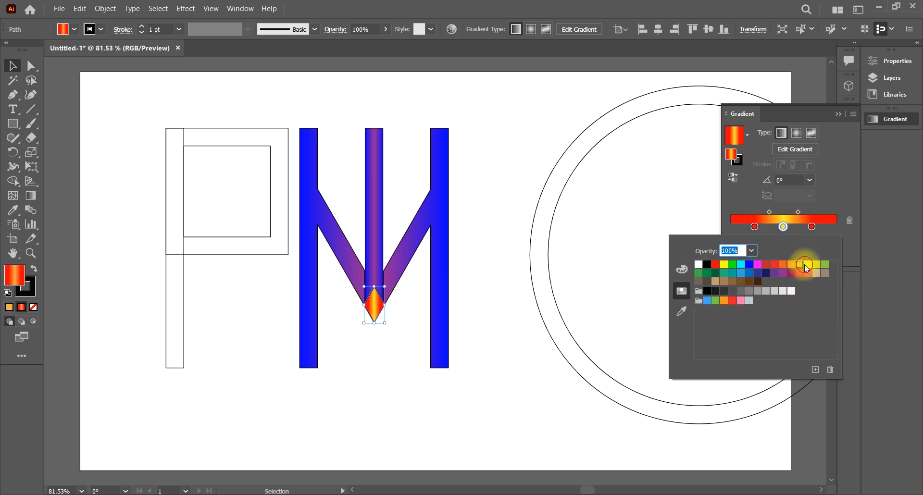
{"action": "left_click", "coordinate": [808, 264]}
{"action": "left_click", "coordinate": [729, 201]}
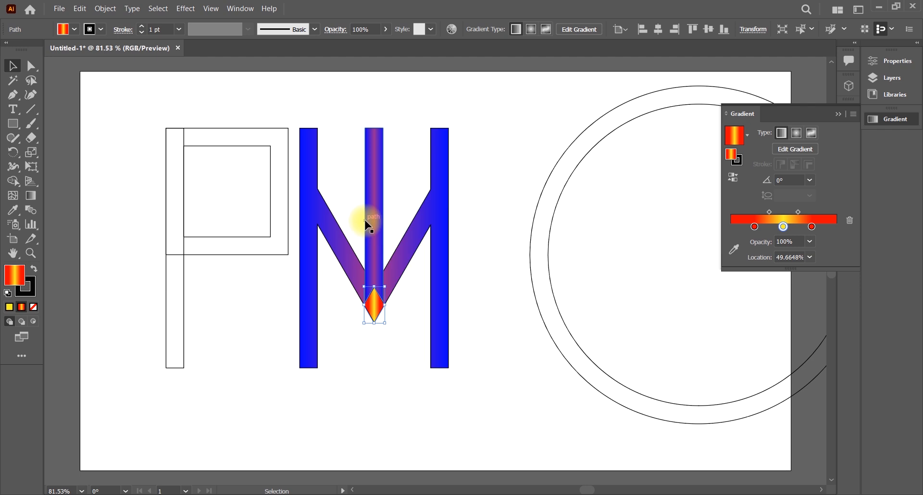
- Recolor the middle bar's gradient with a yellow centre stop and red stops at both ends
{"action": "left_click", "coordinate": [374, 215]}
{"action": "double_click", "coordinate": [783, 227]}
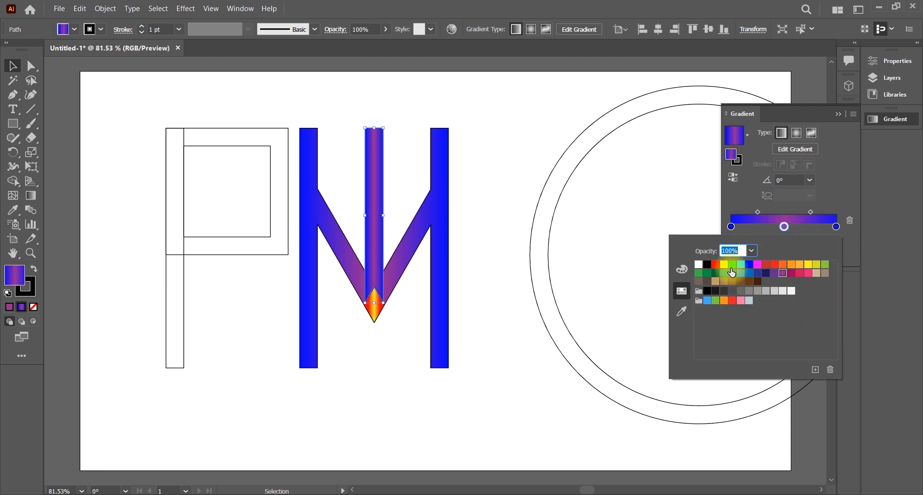
{"action": "left_click", "coordinate": [724, 265]}
{"action": "double_click", "coordinate": [731, 226]}
{"action": "left_click", "coordinate": [716, 264]}
{"action": "double_click", "coordinate": [836, 227]}
{"action": "left_click", "coordinate": [716, 264]}
{"action": "left_click", "coordinate": [494, 210]}
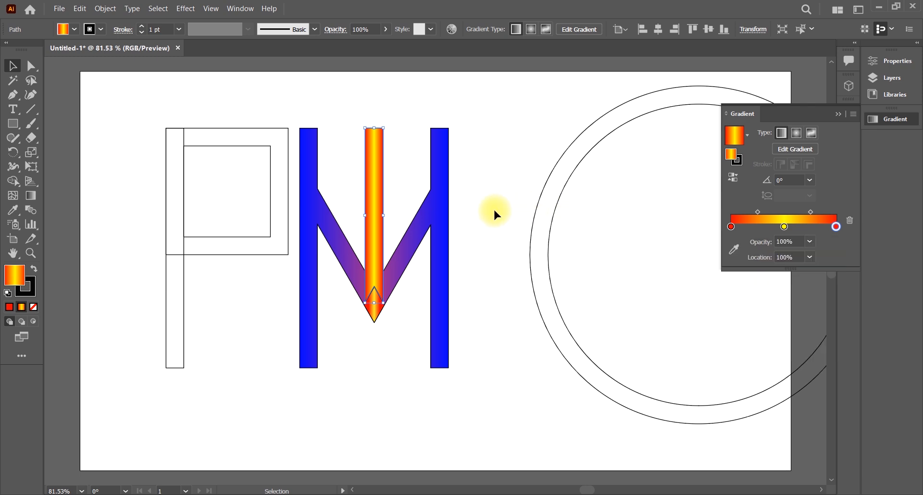
- Recolor the M's right half with a gradient from yellow at the centre to red at the outer bar
{"action": "left_click", "coordinate": [427, 215]}
{"action": "double_click", "coordinate": [836, 226]}
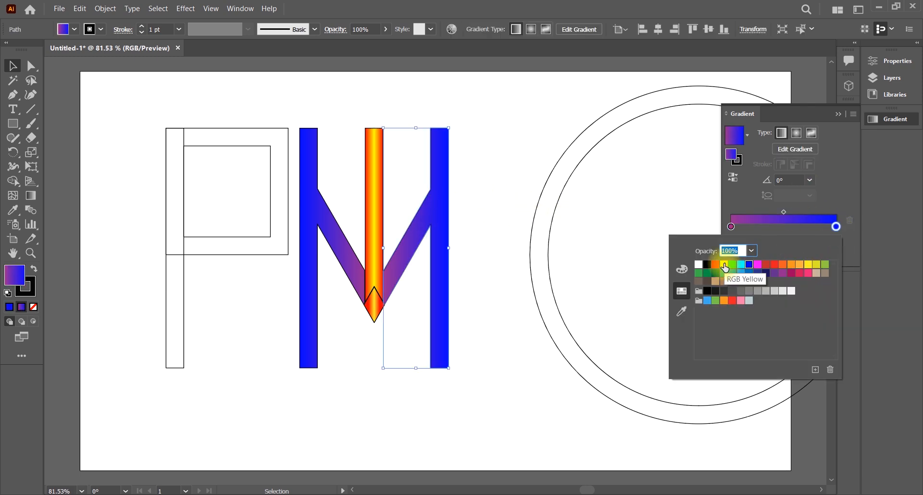
{"action": "left_click", "coordinate": [725, 265]}
{"action": "left_click", "coordinate": [716, 265]}
{"action": "double_click", "coordinate": [731, 226]}
{"action": "left_click", "coordinate": [724, 264]}
{"action": "left_click", "coordinate": [500, 183]}
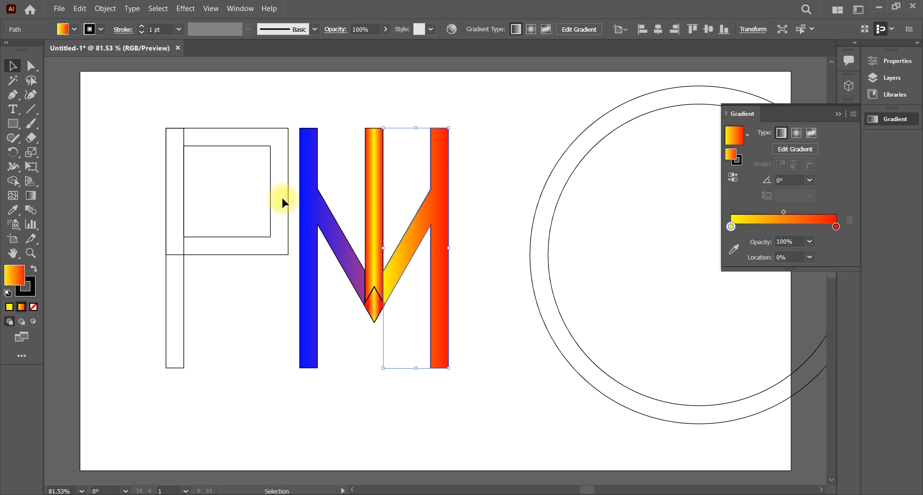
- Recolor the M's left half with yellow and red stops and reverse the gradient so red lies on the outer bar
{"action": "left_click", "coordinate": [310, 192]}
{"action": "double_click", "coordinate": [732, 227]}
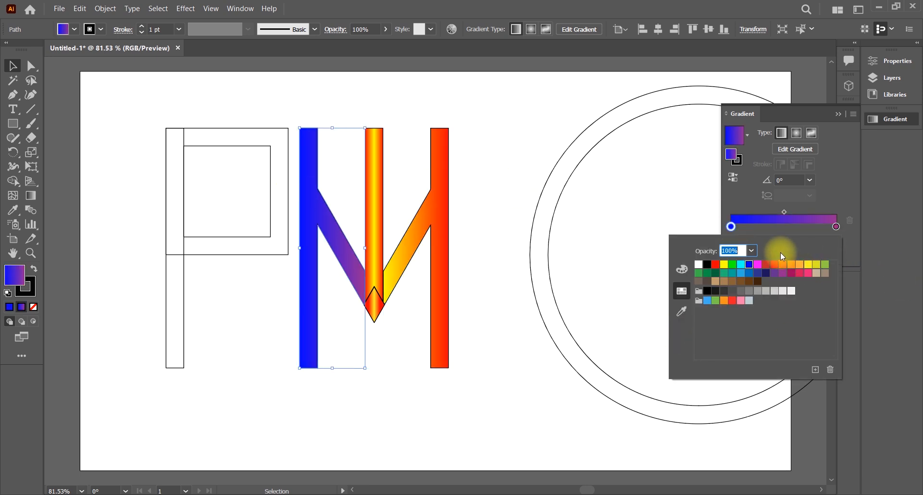
{"action": "left_click", "coordinate": [724, 265]}
{"action": "left_click", "coordinate": [709, 264]}
{"action": "left_click", "coordinate": [724, 264]}
{"action": "double_click", "coordinate": [836, 226]}
{"action": "left_click", "coordinate": [715, 264]}
{"action": "left_click", "coordinate": [731, 180]}
{"action": "left_click", "coordinate": [731, 179]}
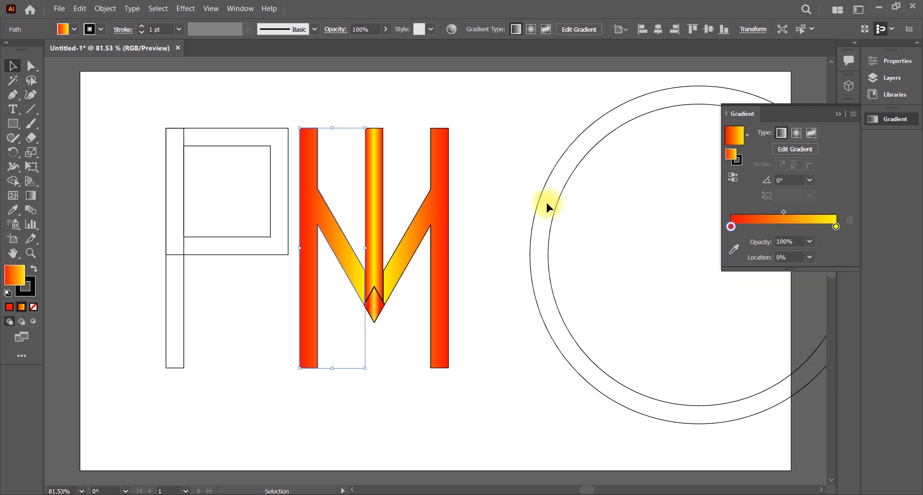
- Fill the P's bowl with the yellow-to-red gradient and cut out its inner square with Shape Builder
{"action": "left_click", "coordinate": [286, 198]}
{"action": "left_click", "coordinate": [743, 211]}
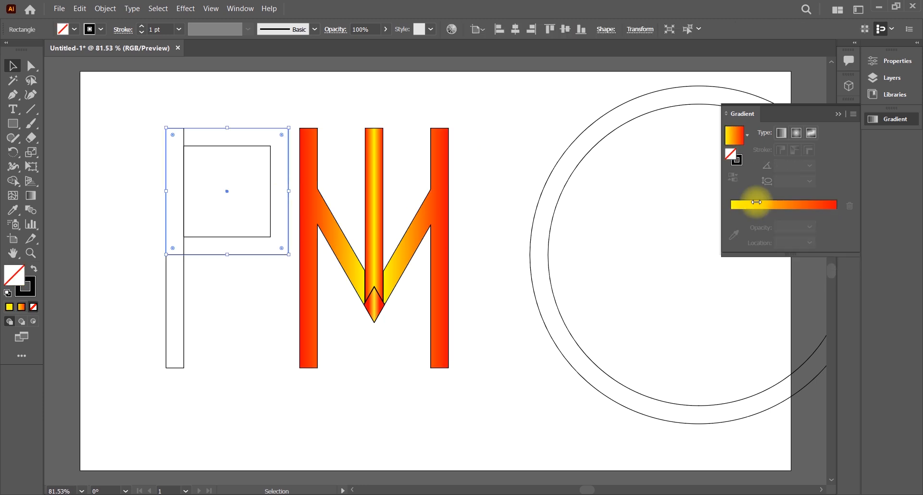
{"action": "left_click_drag", "start_coordinate": [149, 100], "coordinate": [212, 194]}
{"action": "left_click", "coordinate": [12, 181]}
{"action": "left_click", "coordinate": [221, 178], "text": "alt"}
{"action": "left_click", "coordinate": [12, 65]}
{"action": "left_click", "coordinate": [360, 163]}
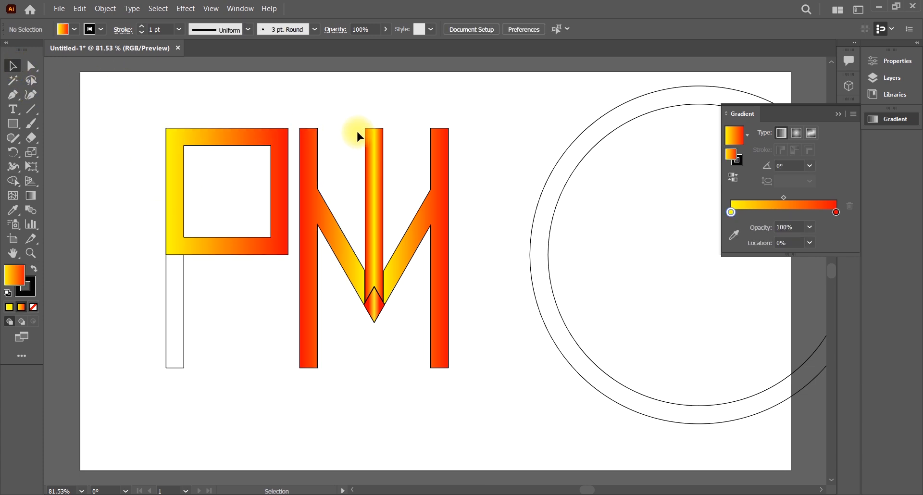
- Rearrange the diamond's gradient stops to put red at the centre and yellow on both sides, one at about 30%
{"action": "left_click", "coordinate": [377, 305]}
{"action": "left_click", "coordinate": [789, 227]}
{"action": "left_click_drag", "start_coordinate": [797, 231], "coordinate": [829, 227]}
{"action": "left_click_drag", "start_coordinate": [755, 227], "coordinate": [729, 226]}
{"action": "left_click_drag", "start_coordinate": [811, 227], "coordinate": [748, 226]}
{"action": "left_click_drag", "start_coordinate": [829, 226], "coordinate": [759, 230]}
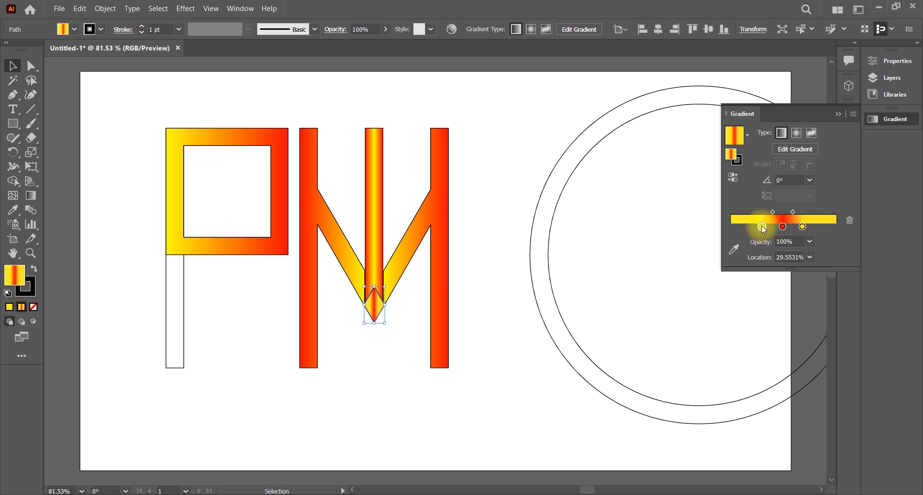
{"action": "left_click", "coordinate": [504, 219]}
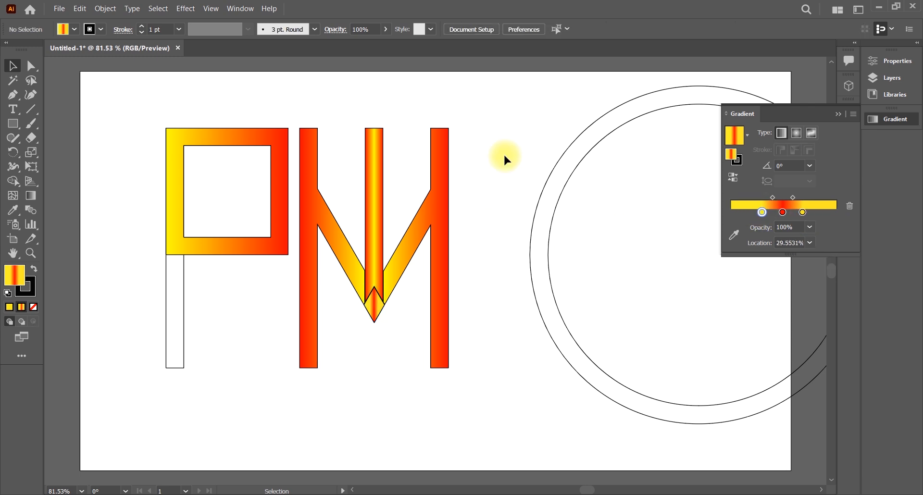
- Round the inner and outer upper-right corners of the P's bowl with matching large curves
{"action": "left_click", "coordinate": [31, 65]}
{"action": "left_click", "coordinate": [263, 156]}
{"action": "left_click_drag", "start_coordinate": [264, 155], "coordinate": [207, 188]}
{"action": "left_click_drag", "start_coordinate": [260, 107], "coordinate": [294, 143]}
{"action": "left_click_drag", "start_coordinate": [281, 135], "coordinate": [215, 189]}
{"action": "left_click", "coordinate": [196, 118]}
- Fill the P's lower stem with the yellow-to-red gradient
{"action": "left_click", "coordinate": [165, 316]}
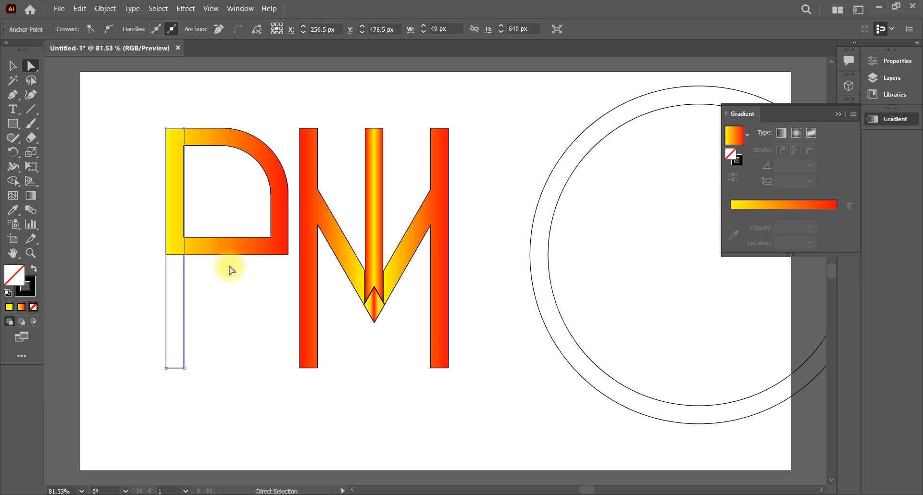
{"action": "left_click", "coordinate": [782, 204]}
{"action": "left_click", "coordinate": [376, 202]}
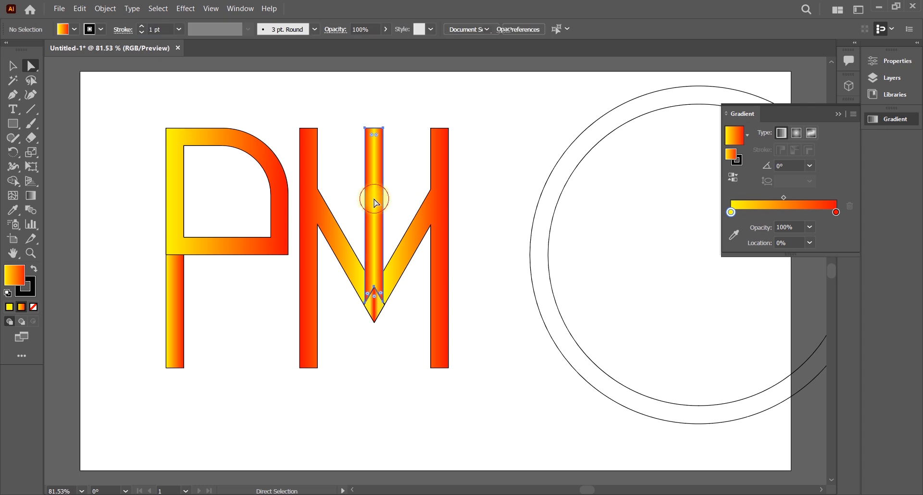
- Rearrange the P stem's gradient stops to put yellow at the centre and red at both ends
{"action": "left_click", "coordinate": [177, 295], "text": "ctrl"}
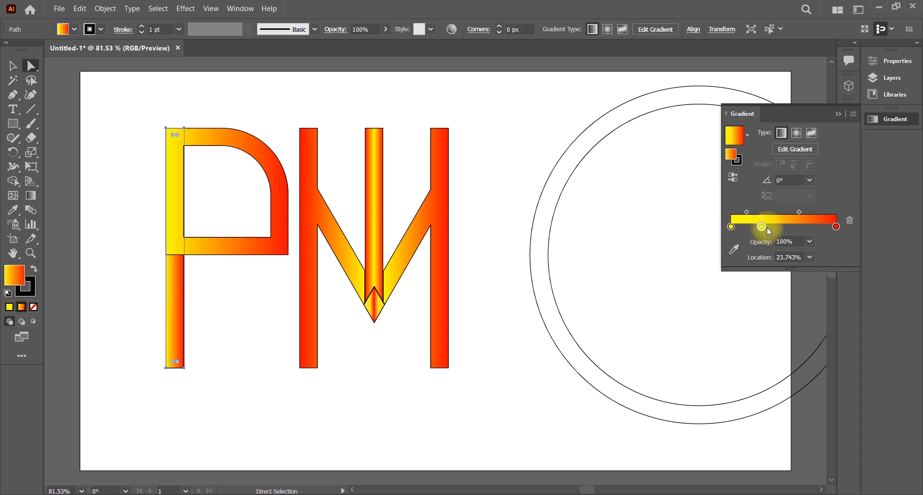
{"action": "left_click_drag", "start_coordinate": [837, 227], "coordinate": [813, 226]}
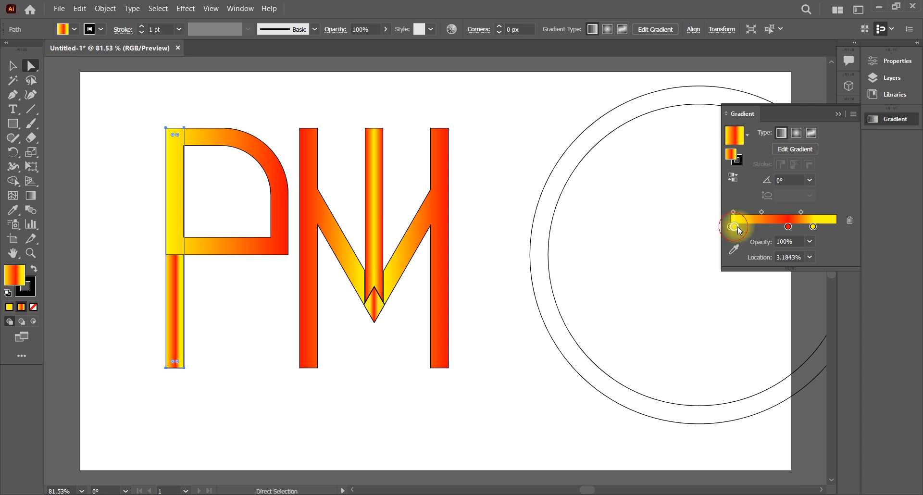
{"action": "left_click_drag", "start_coordinate": [766, 225], "coordinate": [834, 227]}
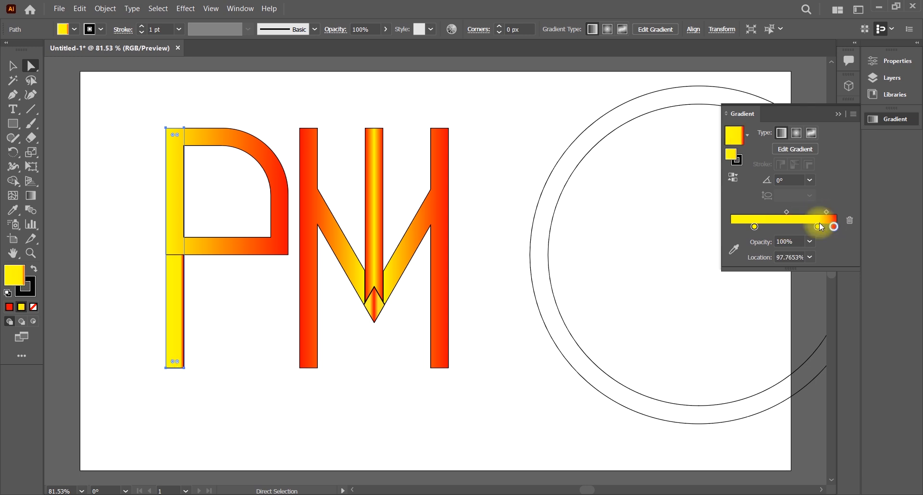
{"action": "left_click", "coordinate": [779, 226]}
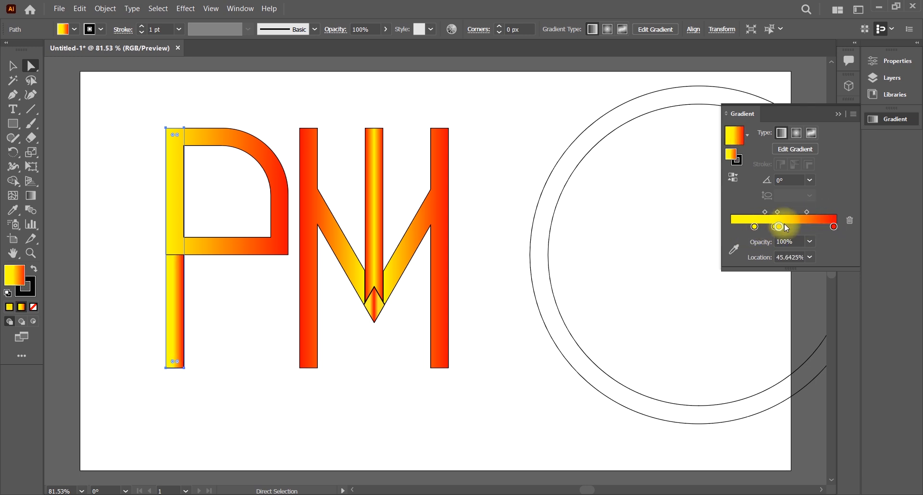
{"action": "left_click_drag", "start_coordinate": [782, 226], "coordinate": [764, 242]}
{"action": "left_click", "coordinate": [833, 226]}
{"action": "left_click", "coordinate": [527, 148]}
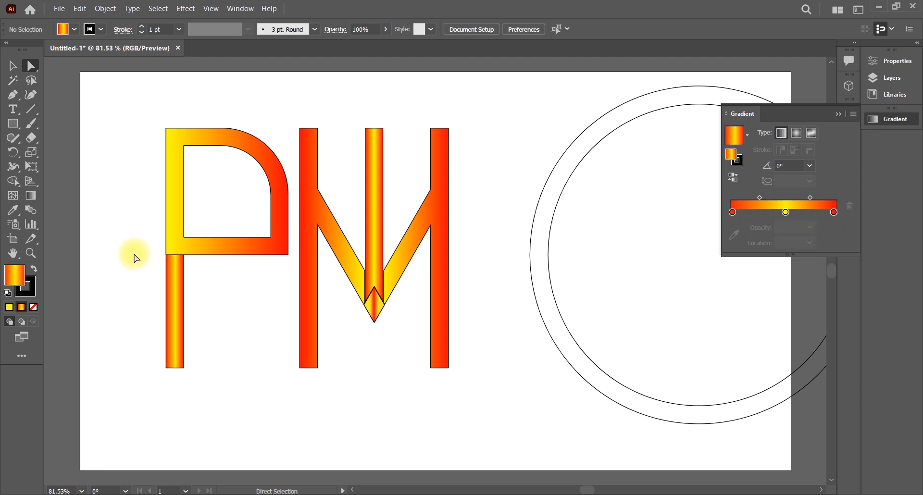
- Remove the stroke from all pieces of the P and M
{"action": "left_click_drag", "start_coordinate": [116, 114], "coordinate": [485, 399]}
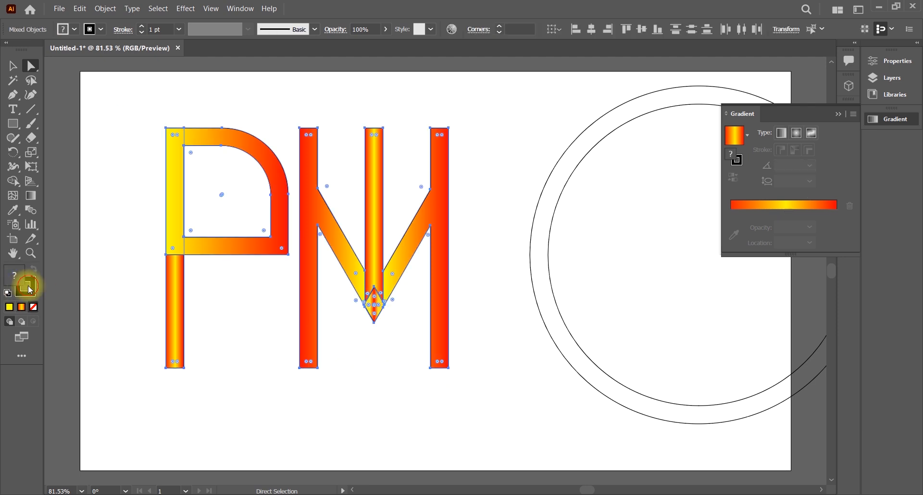
{"action": "left_click", "coordinate": [25, 286]}
{"action": "left_click", "coordinate": [33, 307]}
{"action": "left_click", "coordinate": [108, 221]}
- Redirect the P bowl's gradient diagonally, with yellow at the upper-right curve and red at the lower-left corner
{"action": "left_click", "coordinate": [171, 137]}
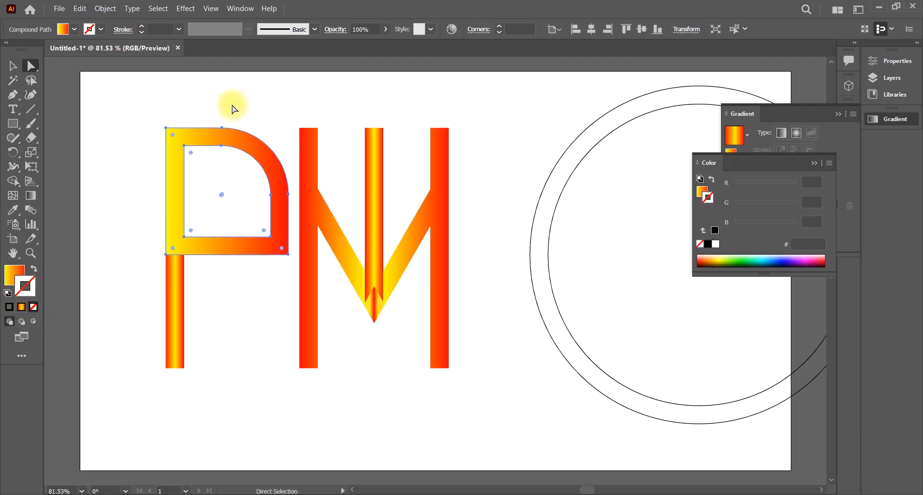
{"action": "left_click", "coordinate": [702, 191]}
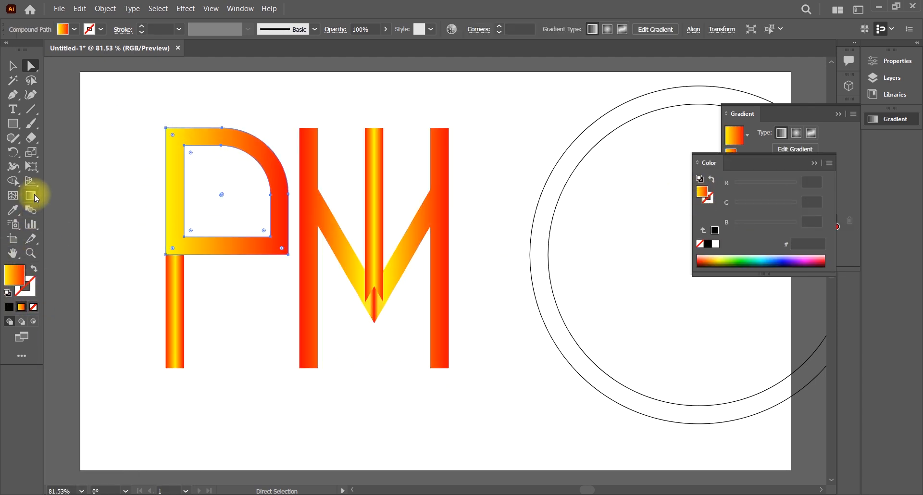
{"action": "left_click", "coordinate": [31, 195]}
{"action": "left_click_drag", "start_coordinate": [294, 128], "coordinate": [127, 289]}
{"action": "left_click_drag", "start_coordinate": [260, 141], "coordinate": [166, 249]}
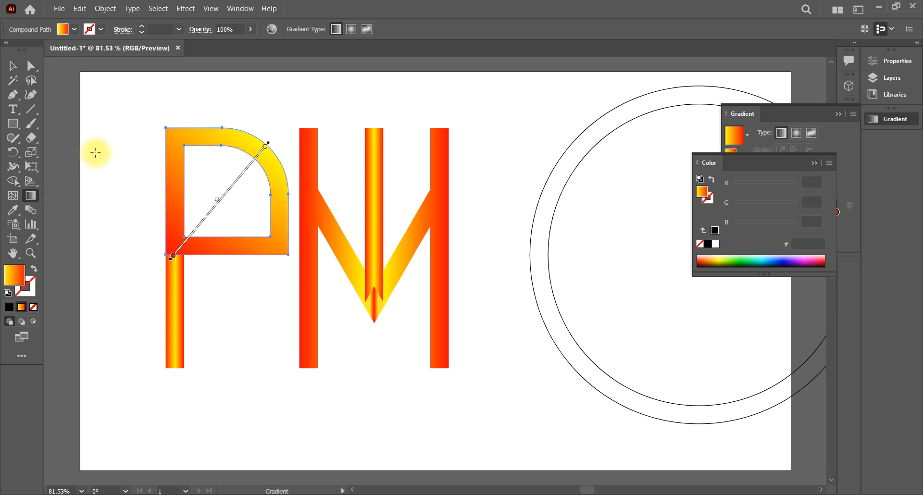
{"action": "left_click", "coordinate": [12, 66]}
{"action": "left_click", "coordinate": [141, 88]}
{"action": "left_click", "coordinate": [138, 212]}
- Change the P bowl's gradient to red-yellow-red, with yellow near the middle and the first red stop at about 26%
{"action": "left_click", "coordinate": [264, 147]}
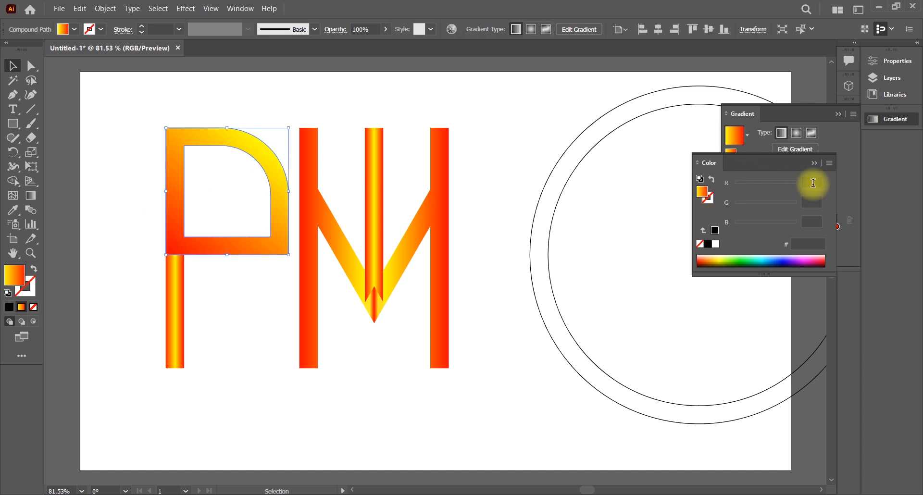
{"action": "left_click", "coordinate": [814, 162]}
{"action": "left_click_drag", "start_coordinate": [737, 225], "coordinate": [775, 229]}
{"action": "left_click_drag", "start_coordinate": [806, 227], "coordinate": [845, 224]}
{"action": "left_click_drag", "start_coordinate": [776, 226], "coordinate": [842, 254]}
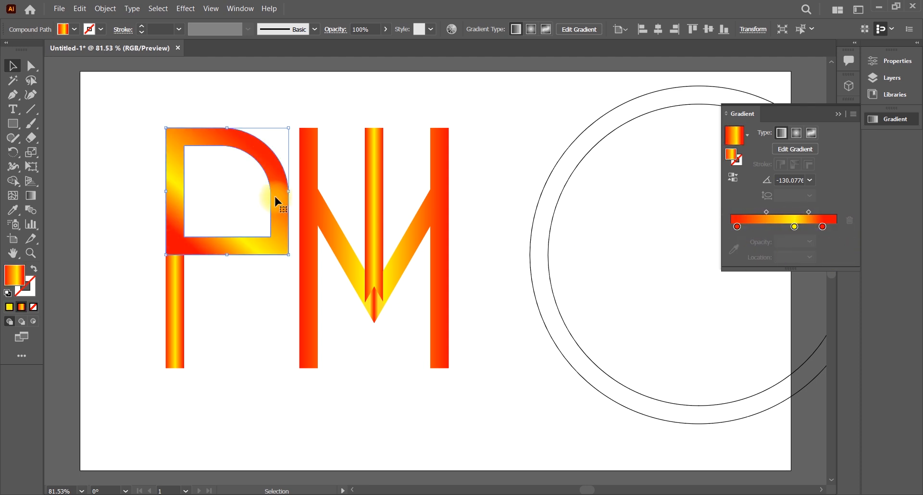
{"action": "left_click_drag", "start_coordinate": [794, 226], "coordinate": [764, 216]}
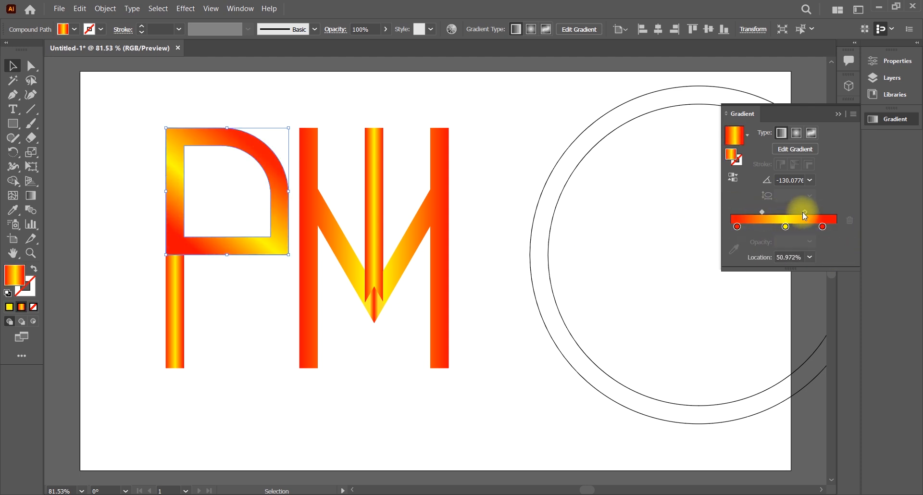
{"action": "left_click_drag", "start_coordinate": [823, 226], "coordinate": [808, 227]}
{"action": "left_click_drag", "start_coordinate": [737, 226], "coordinate": [758, 227]}
- Redraw the P bowl's gradient diagonally from the upper-right curve to the inner lower-left corner
{"action": "left_click", "coordinate": [31, 195]}
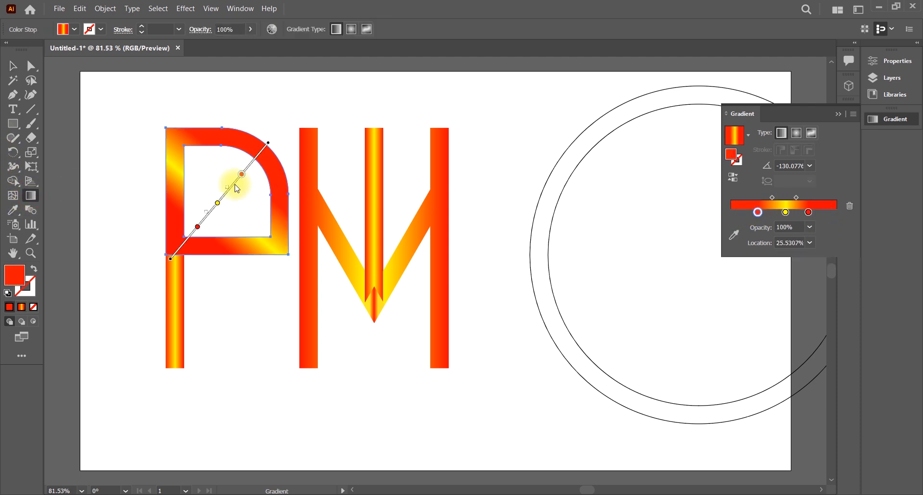
{"action": "mouse_move", "coordinate": [276, 146]}
{"action": "left_mouse_down"}
{"action": "mouse_move", "coordinate": [174, 230]}
{"action": "mouse_move", "coordinate": [181, 235]}
{"action": "left_mouse_up"}
{"action": "key", "text": "v"}
{"action": "left_click", "coordinate": [105, 107]}
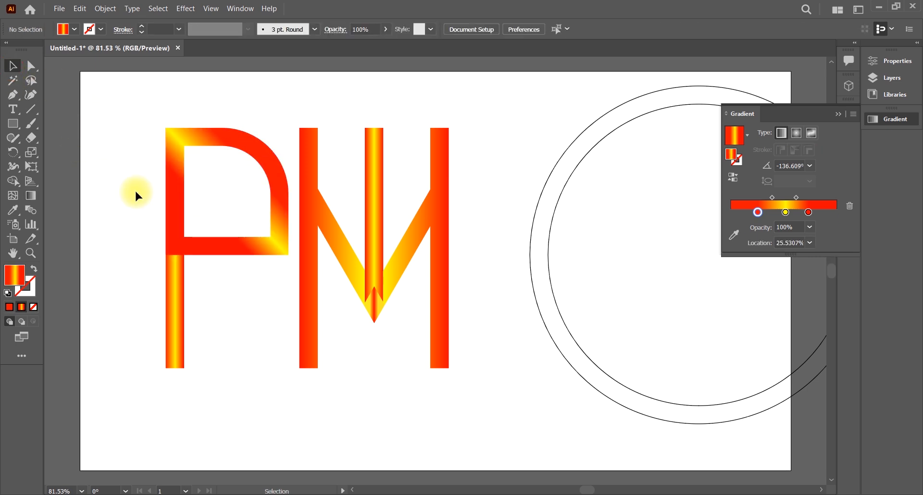
- Lower the inner top corners of the M's outer bars and the centre bar's right top corner to slant their ends
{"action": "left_click", "coordinate": [31, 66]}
{"action": "left_click_drag", "start_coordinate": [318, 128], "coordinate": [318, 150]}
{"action": "left_click", "coordinate": [421, 121]}
{"action": "left_click", "coordinate": [433, 134]}
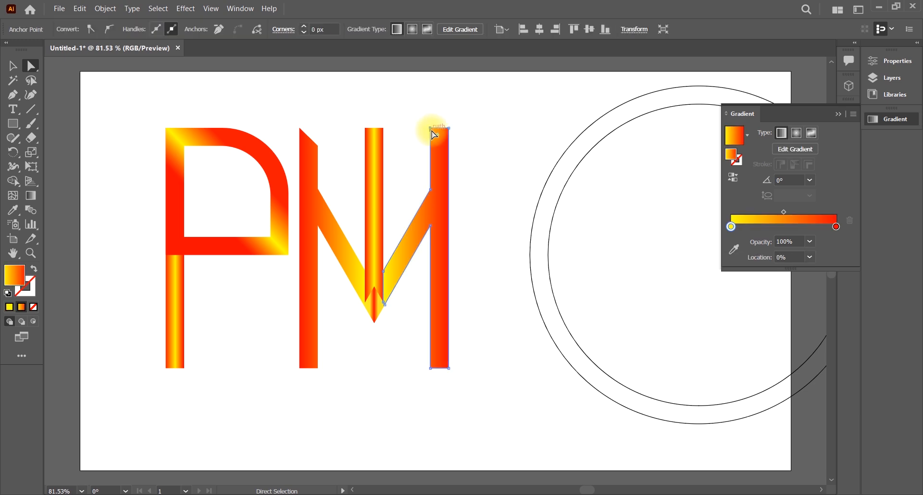
{"action": "left_click_drag", "start_coordinate": [432, 134], "coordinate": [383, 145]}
{"action": "left_click", "coordinate": [406, 126]}
{"action": "left_click", "coordinate": [403, 126]}
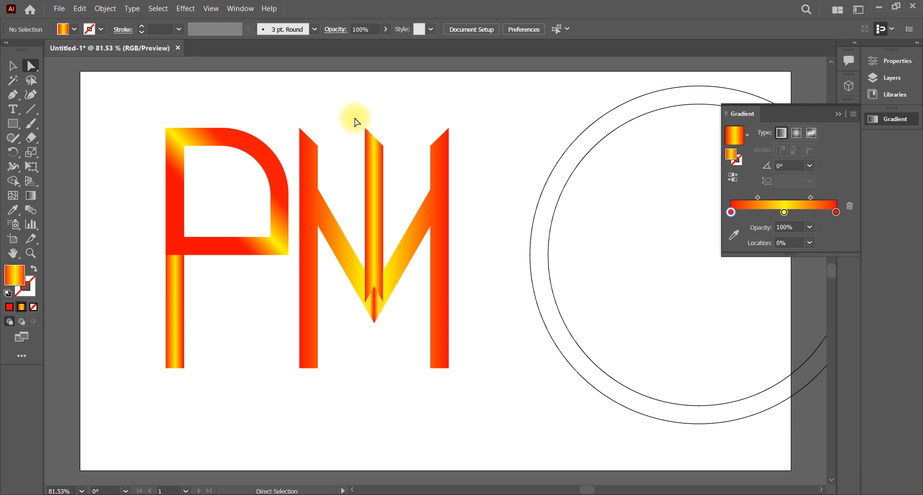
- Copy the M's centre bar and paste the duplicate in front
{"action": "left_click", "coordinate": [382, 150]}
{"action": "key", "text": "v"}
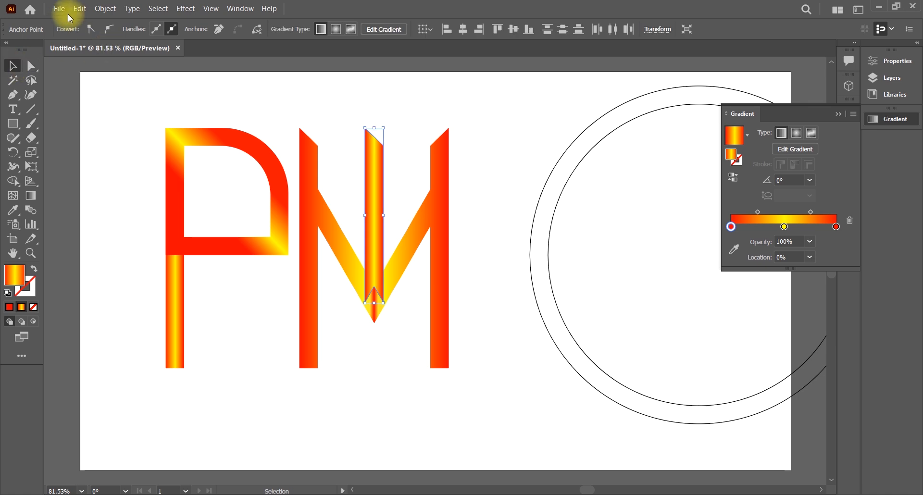
{"action": "left_click", "coordinate": [80, 8]}
{"action": "left_click", "coordinate": [96, 59]}
{"action": "left_click", "coordinate": [79, 8]}
{"action": "left_click", "coordinate": [106, 83]}
- Make a copy of the M's centre bar rotated by 180°
{"action": "right_click", "coordinate": [374, 179]}
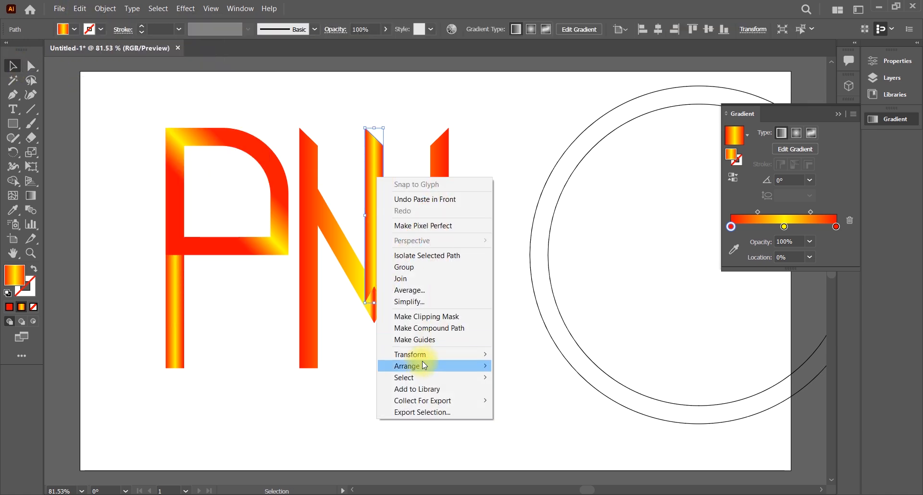
{"action": "mouse_move", "coordinate": [433, 355]}
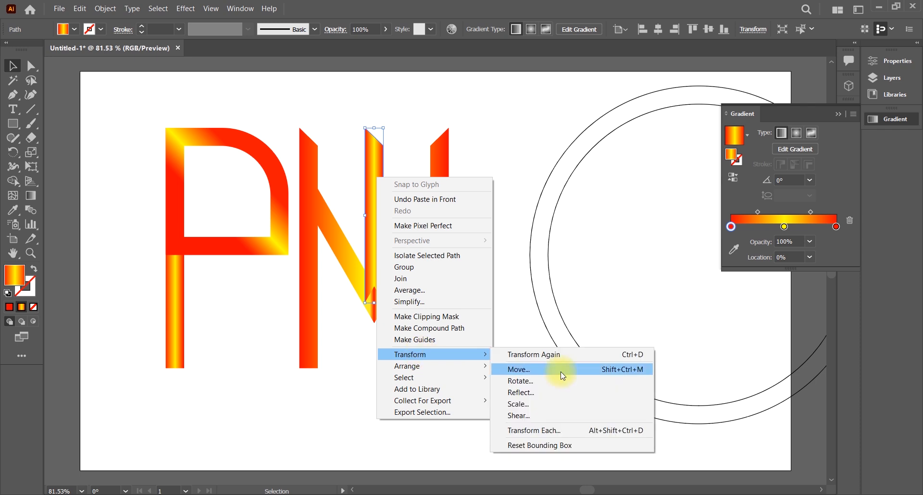
{"action": "left_click", "coordinate": [528, 381]}
{"action": "left_click_drag", "start_coordinate": [498, 224], "coordinate": [479, 224]}
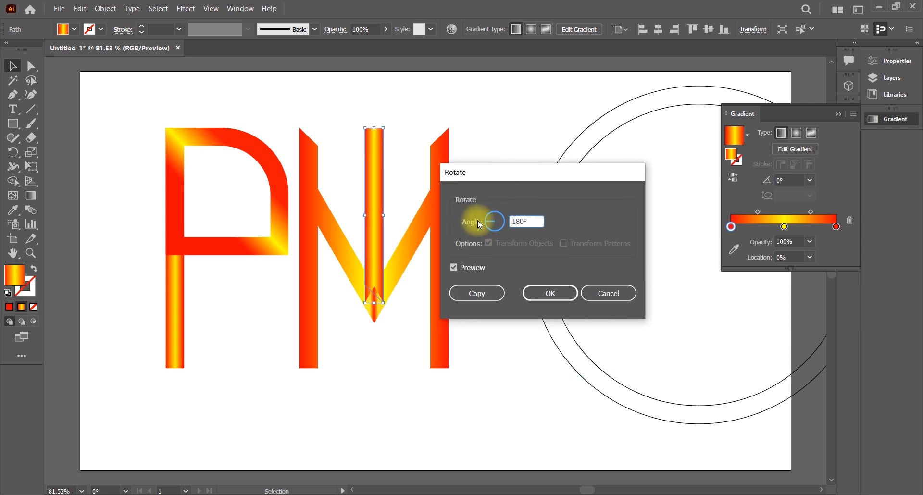
{"action": "left_click", "coordinate": [485, 293]}
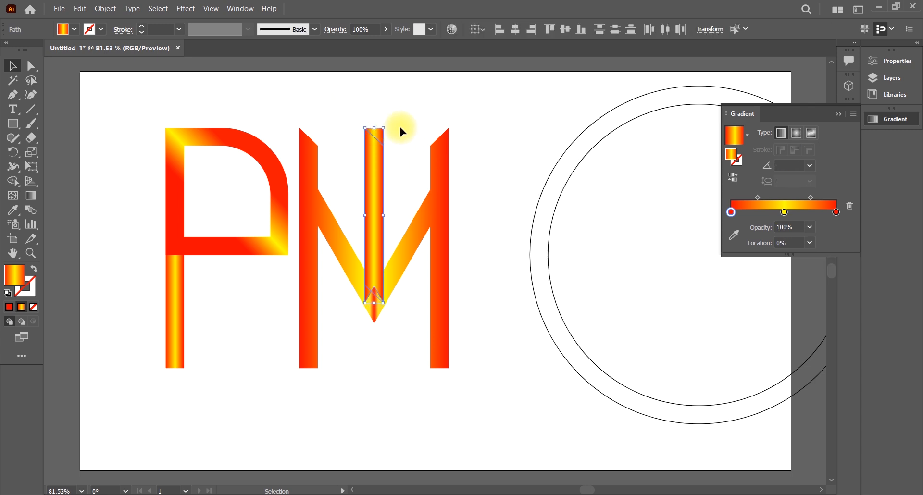
- Reflect the rotated centre bar copy across the horizontal axis
{"action": "left_click", "coordinate": [375, 159]}
{"action": "right_click", "coordinate": [380, 168]}
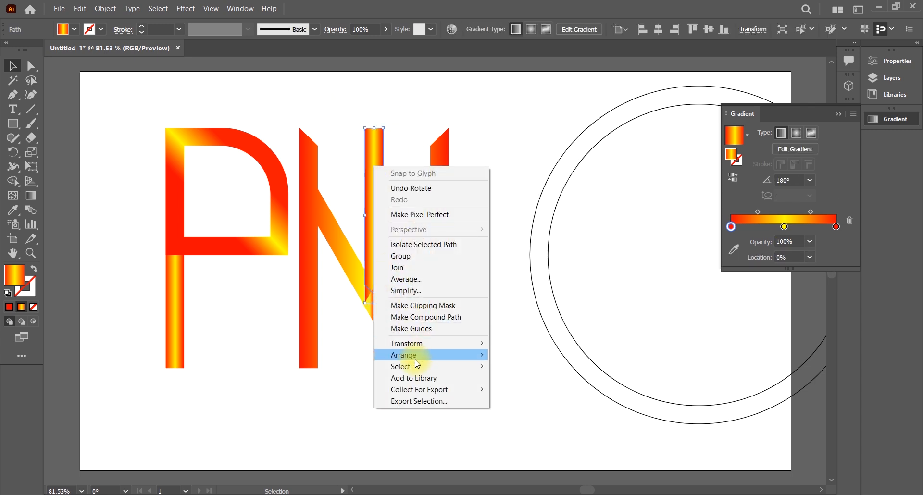
{"action": "mouse_move", "coordinate": [438, 345]}
{"action": "left_click", "coordinate": [522, 383]}
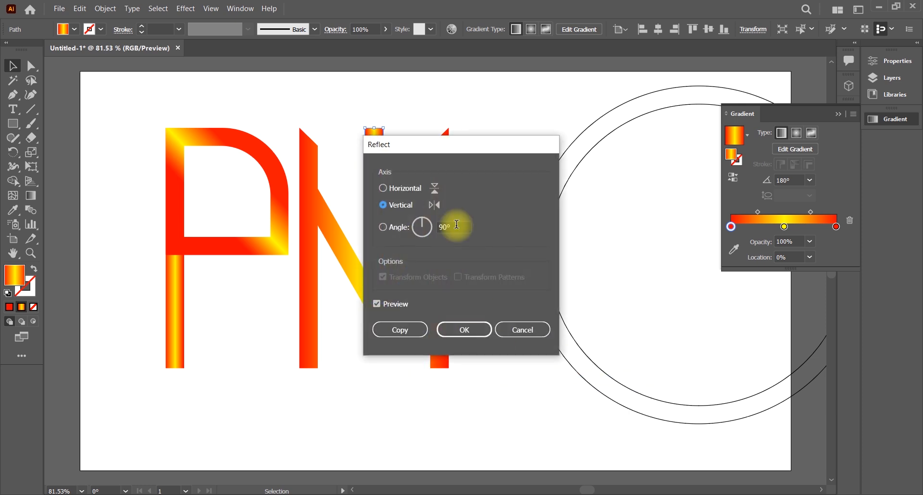
{"action": "left_click_drag", "start_coordinate": [424, 134], "coordinate": [503, 134]}
{"action": "left_click", "coordinate": [463, 176]}
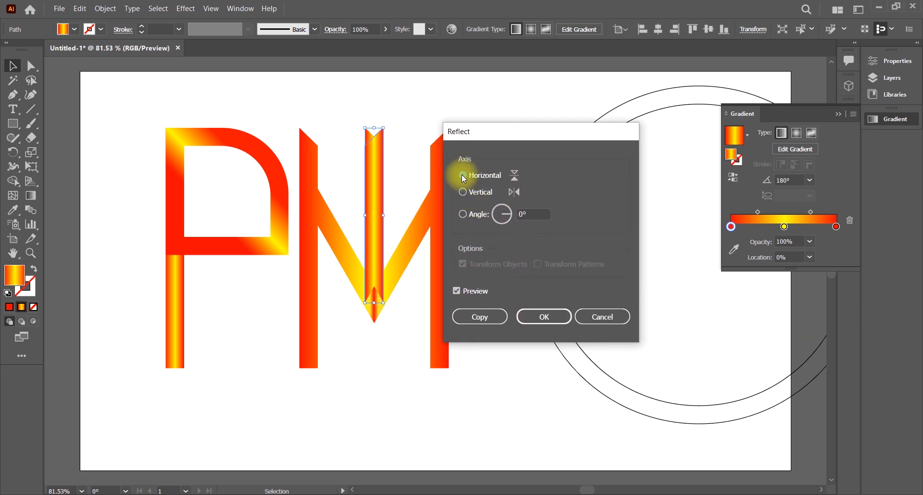
{"action": "left_click", "coordinate": [531, 317]}
- Trim the excess top corners of the overlapping centre bars with Shape Builder to leave a pointed tip
{"action": "left_click", "coordinate": [13, 181]}
{"action": "left_click", "coordinate": [370, 132], "text": "alt"}
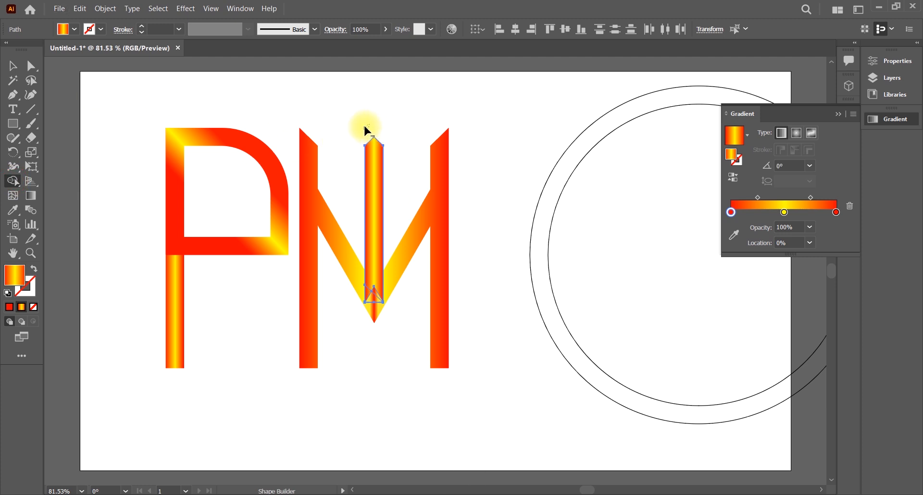
{"action": "left_click", "coordinate": [13, 66]}
{"action": "left_click", "coordinate": [489, 191]}
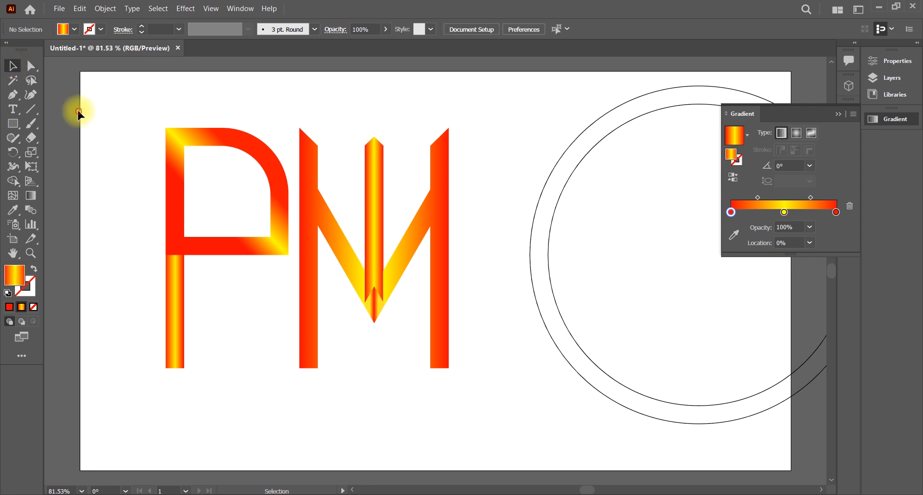
- Group the two concentric circles and move the ring slightly closer to the letters
{"action": "left_click", "coordinate": [838, 114]}
{"action": "left_click", "coordinate": [615, 129]}
{"action": "right_click", "coordinate": [615, 129]}
{"action": "left_click", "coordinate": [643, 201]}
{"action": "left_click", "coordinate": [539, 188]}
{"action": "left_click_drag", "start_coordinate": [539, 192], "coordinate": [505, 185]}
{"action": "left_click", "coordinate": [469, 183]}
- Group the selected pieces of the P and M
{"action": "right_click", "coordinate": [268, 176]}
{"action": "left_click", "coordinate": [359, 236]}
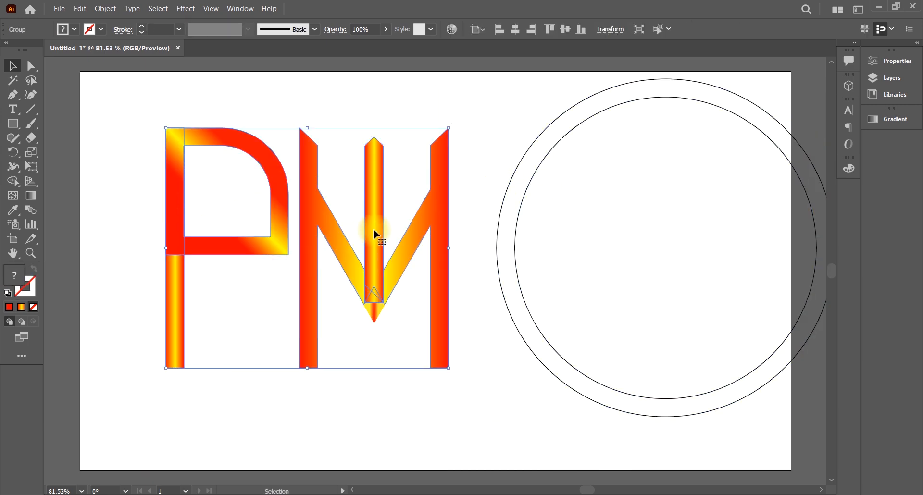
{"action": "left_click", "coordinate": [411, 189]}
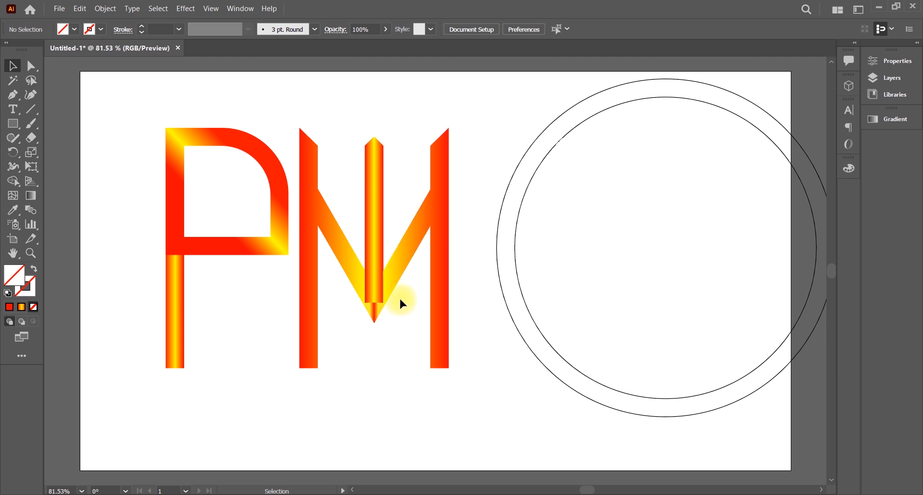
- Try to scale down the letter group and undo the changes
{"action": "left_click_drag", "start_coordinate": [124, 150], "coordinate": [468, 260]}
{"action": "right_click", "coordinate": [311, 171]}
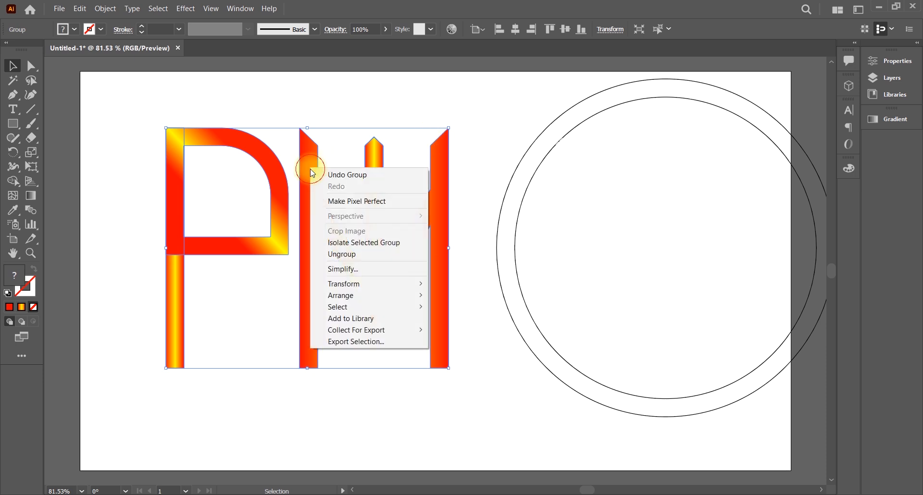
{"action": "left_click", "coordinate": [306, 155]}
{"action": "left_click_drag", "start_coordinate": [448, 129], "coordinate": [370, 174]}
{"action": "key", "text": "ctrl+x"}
{"action": "key", "text": "ctrl+z"}
{"action": "key", "text": "ctrl+z"}
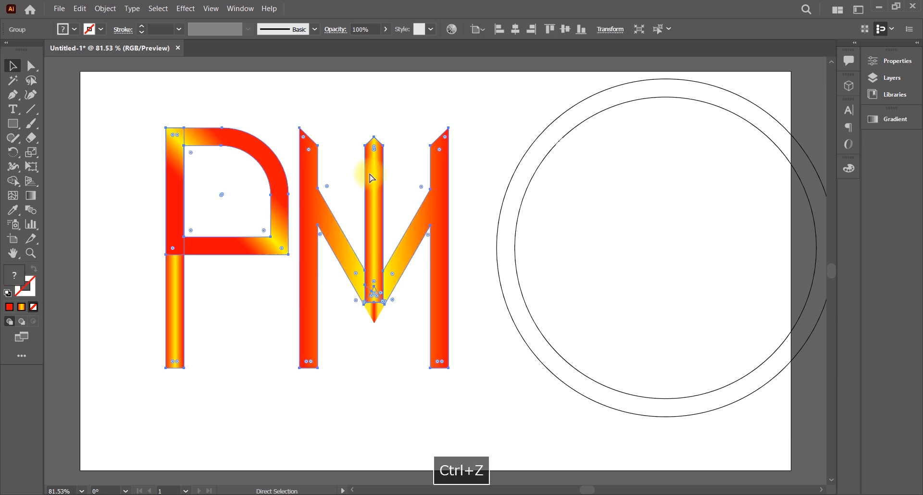
- Group all letter pieces including the M's diamond tip and scale the lettermark down proportionally
{"action": "left_click_drag", "start_coordinate": [152, 124], "coordinate": [481, 402]}
{"action": "right_click", "coordinate": [340, 226]}
{"action": "left_click", "coordinate": [340, 226]}
{"action": "left_click_drag", "start_coordinate": [448, 128], "coordinate": [364, 203]}
- Move the lettermark and the ring to the middle of the artboard so the letters sit inside the ring
{"action": "left_click_drag", "start_coordinate": [329, 238], "coordinate": [653, 208]}
{"action": "left_click_drag", "start_coordinate": [475, 190], "coordinate": [287, 246]}
{"action": "left_click_drag", "start_coordinate": [659, 231], "coordinate": [463, 275]}
{"action": "left_click_drag", "start_coordinate": [332, 102], "coordinate": [377, 150]}
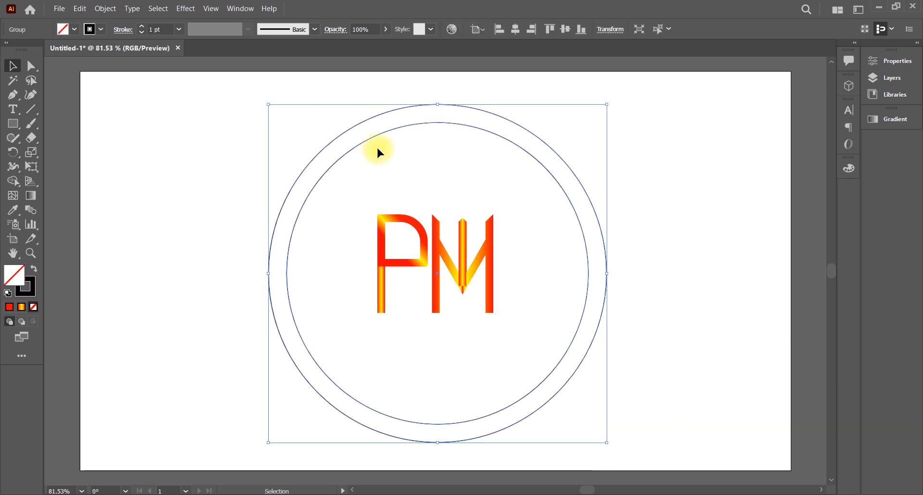
- Fill the ring with the red-yellow-red gradient and cut out its inner disc with Shape Builder
{"action": "left_click", "coordinate": [20, 308]}
{"action": "left_click_drag", "start_coordinate": [227, 128], "coordinate": [268, 220]}
{"action": "left_click", "coordinate": [13, 182]}
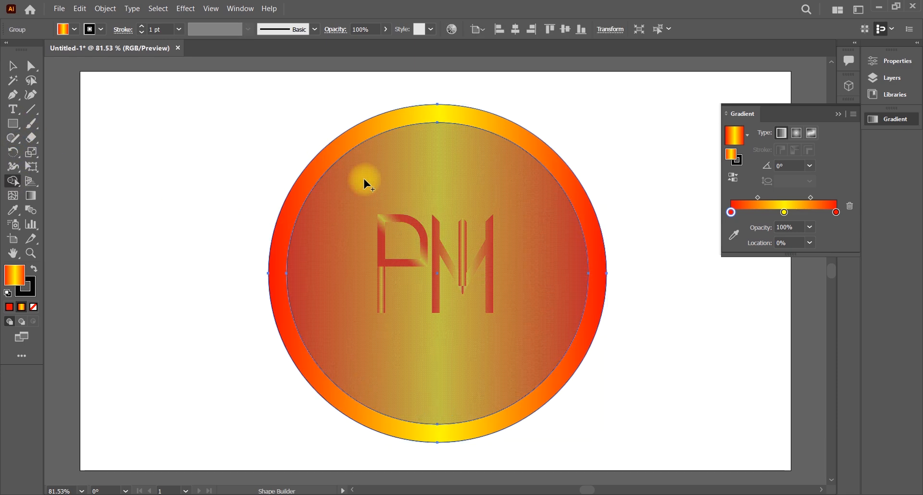
{"action": "left_click", "coordinate": [363, 181], "text": "alt"}
{"action": "left_click", "coordinate": [13, 66]}
{"action": "left_click", "coordinate": [359, 104]}
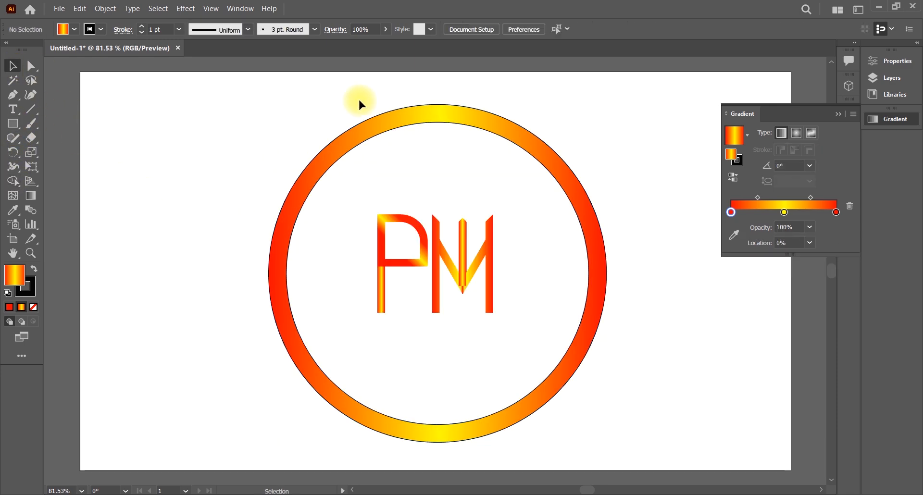
- Select the ring and switch its red-yellow-red fill to a radial gradient
{"action": "left_click", "coordinate": [734, 177]}
{"action": "left_click", "coordinate": [797, 134]}
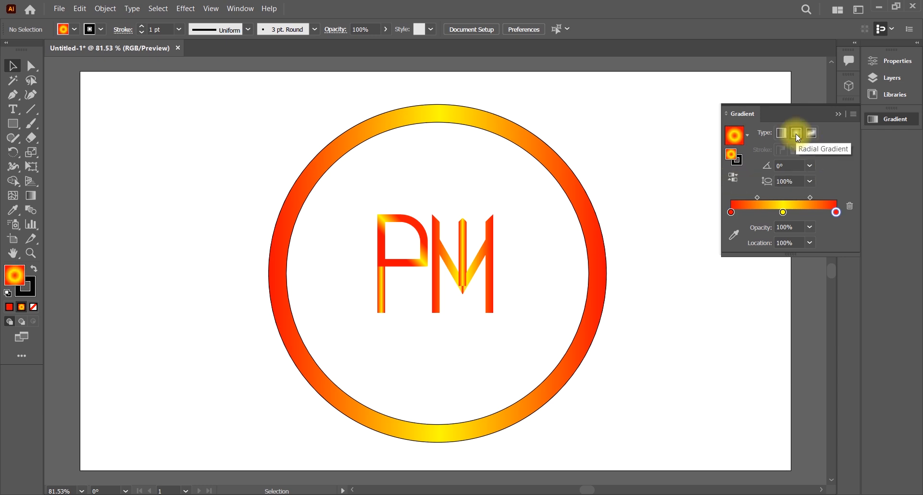
{"action": "left_click", "coordinate": [567, 191]}
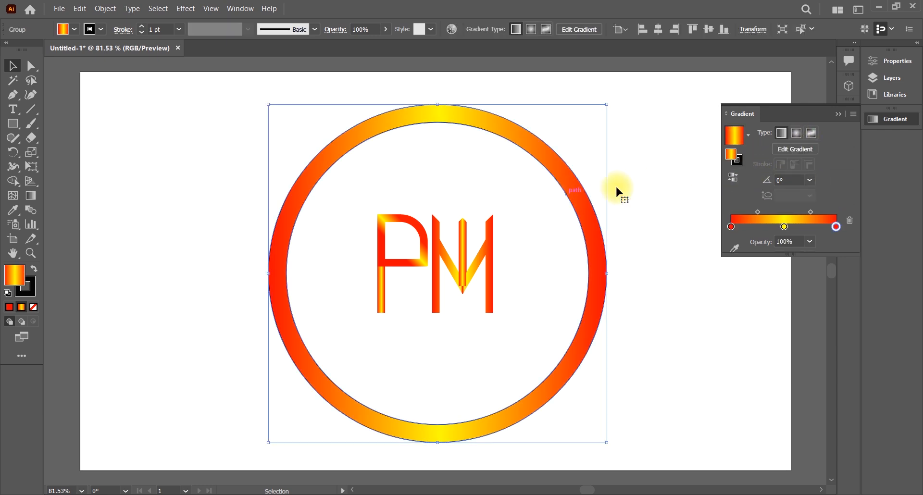
{"action": "left_click", "coordinate": [795, 134]}
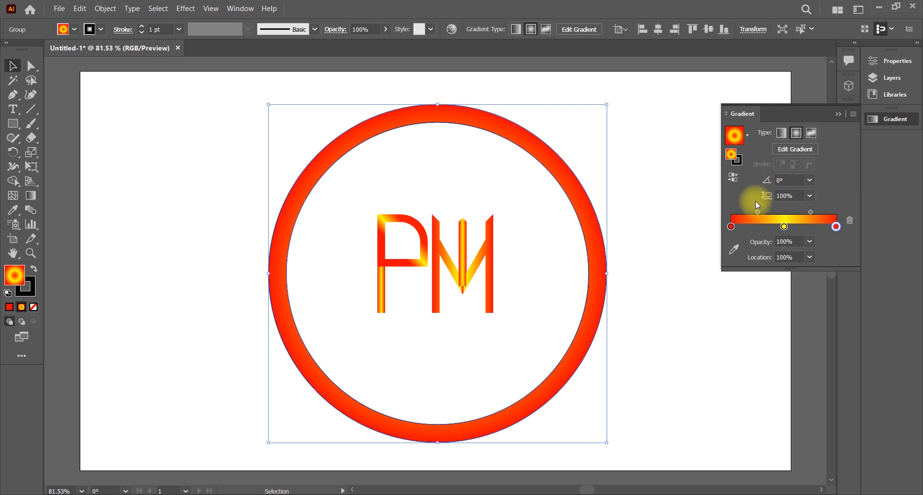
- Try a 20% aspect ratio for the ring's radial gradient, then restore 100%
{"action": "left_click", "coordinate": [809, 196]}
{"action": "left_click", "coordinate": [820, 213]}
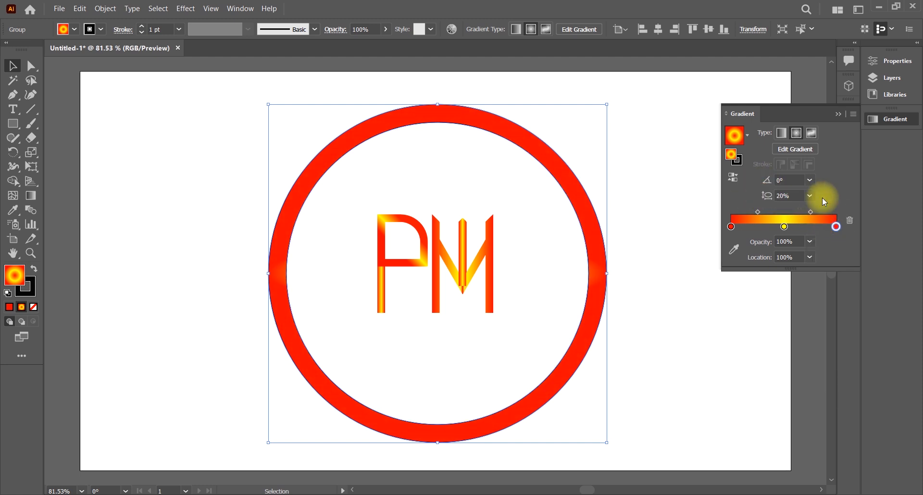
{"action": "left_click", "coordinate": [811, 197]}
{"action": "left_click", "coordinate": [828, 314]}
{"action": "left_click", "coordinate": [811, 196]}
{"action": "left_click", "coordinate": [827, 327]}
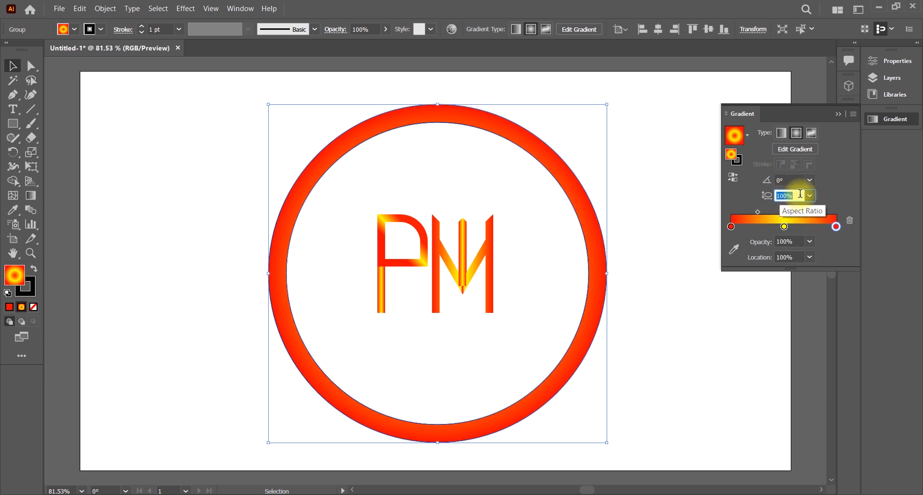
- Try reversing the ring's gradient repeatedly, then keep its angle at 0°
{"action": "left_click", "coordinate": [729, 174]}
{"action": "left_click", "coordinate": [729, 175]}
{"action": "left_click", "coordinate": [729, 175]}
{"action": "left_click", "coordinate": [729, 174]}
{"action": "left_click", "coordinate": [728, 175]}
{"action": "left_click", "coordinate": [729, 175]}
{"action": "left_click", "coordinate": [729, 175]}
{"action": "left_click", "coordinate": [729, 175]}
{"action": "left_click", "coordinate": [810, 181]}
{"action": "left_click", "coordinate": [812, 180]}
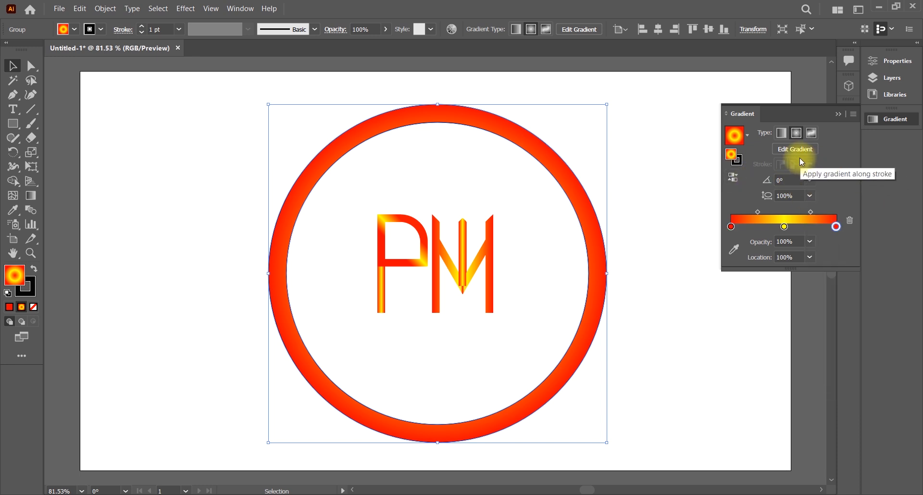
{"action": "left_click", "coordinate": [810, 181]}
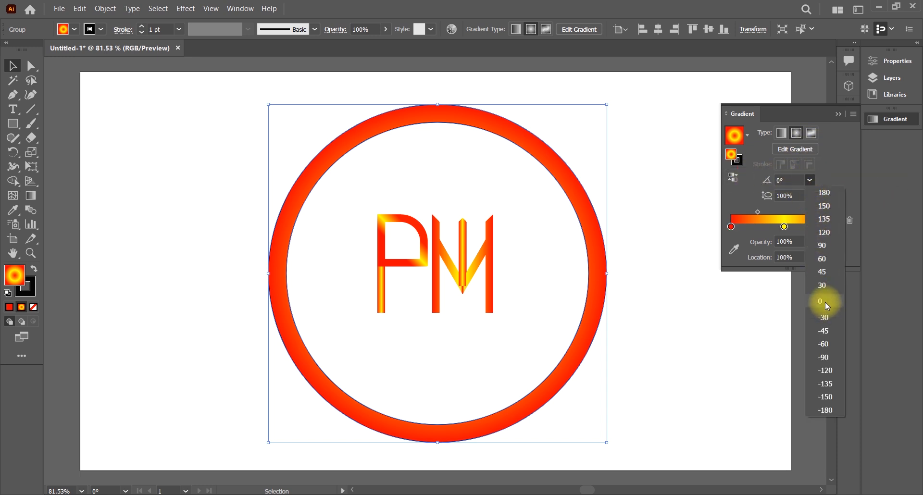
{"action": "left_click", "coordinate": [825, 303]}
- Try several aspect ratios for the ring's radial gradient, ending on 80%
{"action": "left_click", "coordinate": [808, 196]}
{"action": "left_click", "coordinate": [821, 223]}
{"action": "left_click", "coordinate": [809, 196]}
{"action": "left_click", "coordinate": [822, 274]}
{"action": "left_click", "coordinate": [815, 196]}
{"action": "left_click", "coordinate": [826, 302]}
{"action": "left_click", "coordinate": [834, 312]}
- Redraw the ring's radial gradient from its centre upward past its top edge and move the outer red stop to about 65%
{"action": "key", "text": "ctrl+0"}
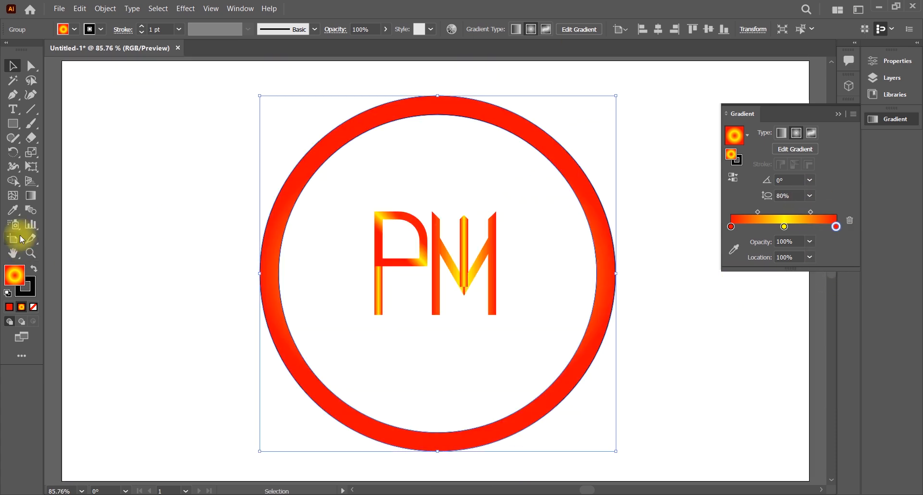
{"action": "key", "text": "g"}
{"action": "left_click_drag", "start_coordinate": [435, 268], "coordinate": [434, 75]}
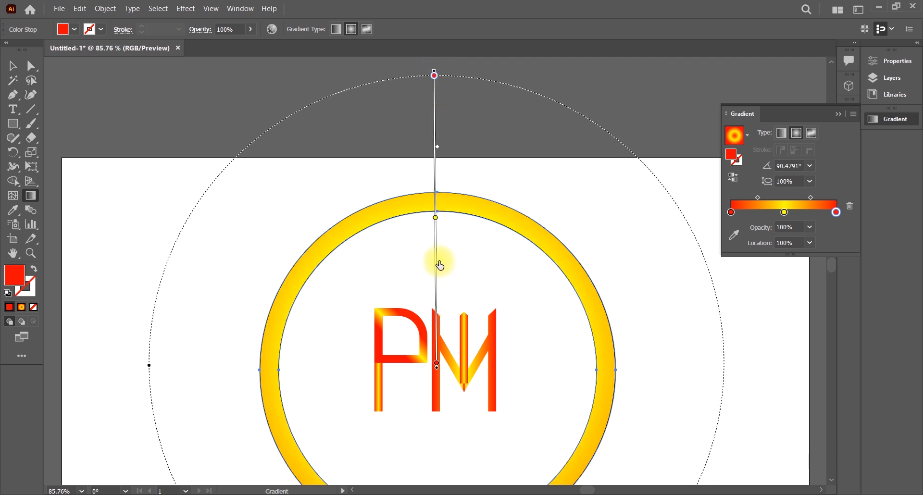
{"action": "left_click_drag", "start_coordinate": [434, 75], "coordinate": [435, 167]}
{"action": "key", "text": "space"}
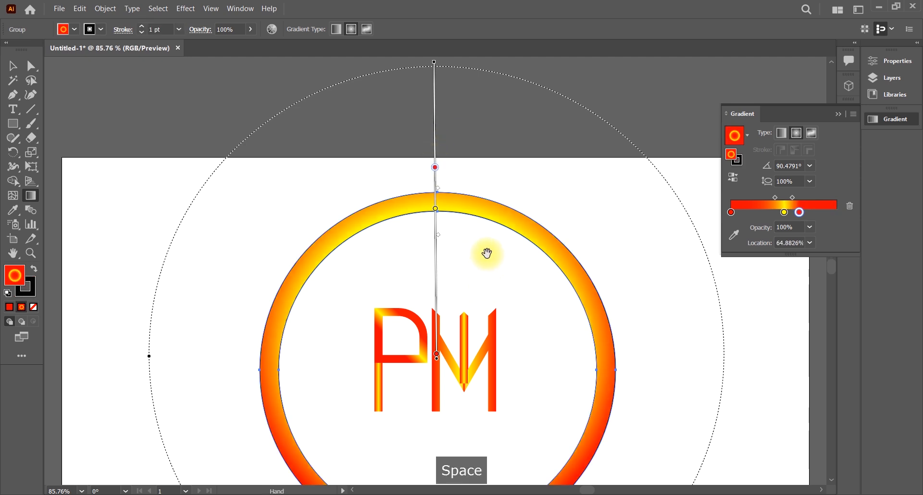
- Move the ring gradient's inner red stop to about 32% and add another red stop at about 27%
{"action": "left_click_drag", "start_coordinate": [758, 214], "coordinate": [765, 214]}
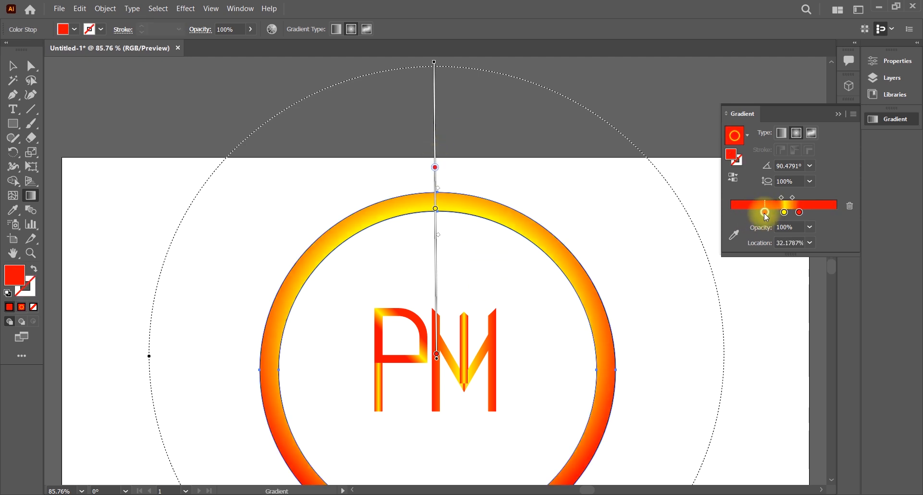
{"action": "key", "text": "space"}
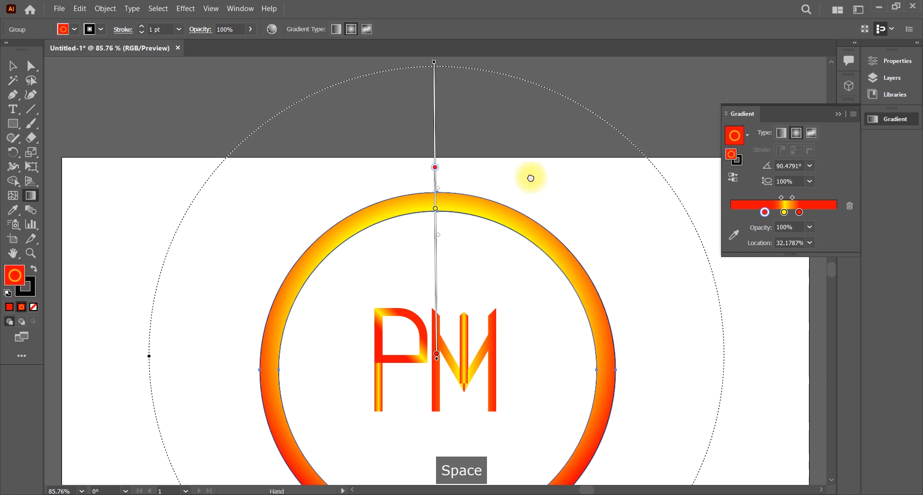
{"action": "key", "text": "ctrl+0"}
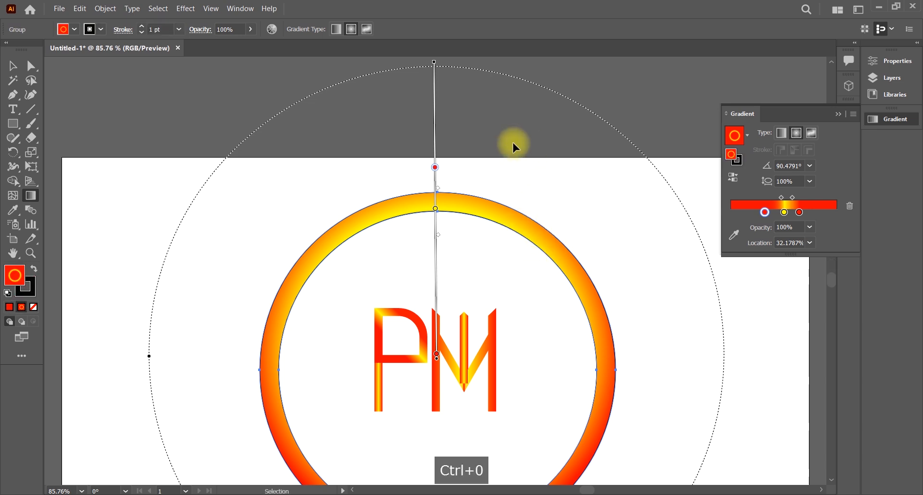
{"action": "key", "text": "ctrl+0"}
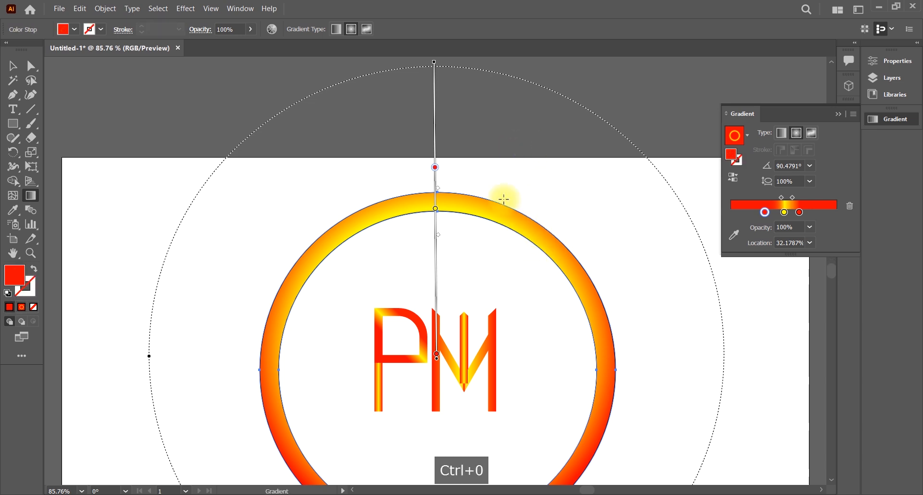
{"action": "left_click", "coordinate": [437, 354]}
{"action": "left_click_drag", "start_coordinate": [437, 354], "coordinate": [437, 310]}
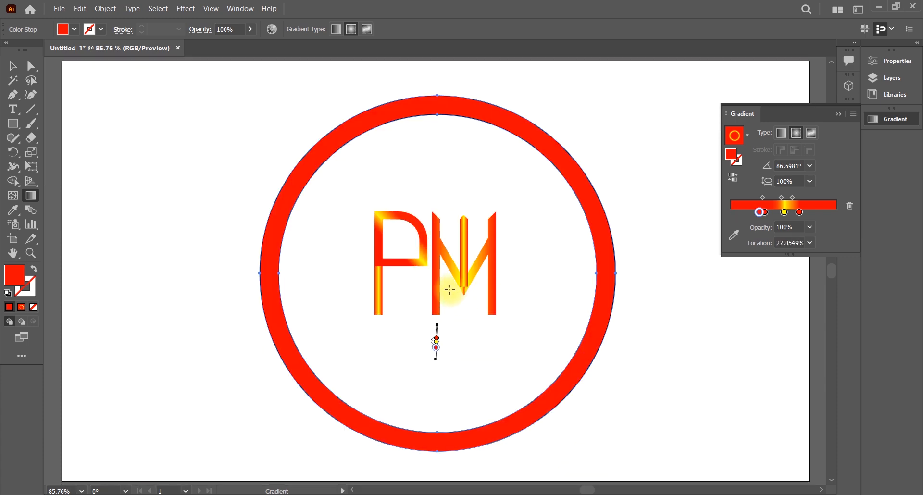
- Redraw the radial gradient from the ring's centre past its top and bring the stops onto the band, with outer red at about 60%
{"action": "mouse_move", "coordinate": [439, 278]}
{"action": "left_mouse_down"}
{"action": "mouse_move", "coordinate": [434, 53]}
{"action": "mouse_move", "coordinate": [437, 116]}
{"action": "mouse_move", "coordinate": [438, 97]}
{"action": "left_mouse_up"}
{"action": "mouse_move", "coordinate": [439, 306]}
{"action": "left_mouse_down"}
{"action": "mouse_move", "coordinate": [439, 207]}
{"action": "mouse_move", "coordinate": [438, 222]}
{"action": "left_mouse_up"}
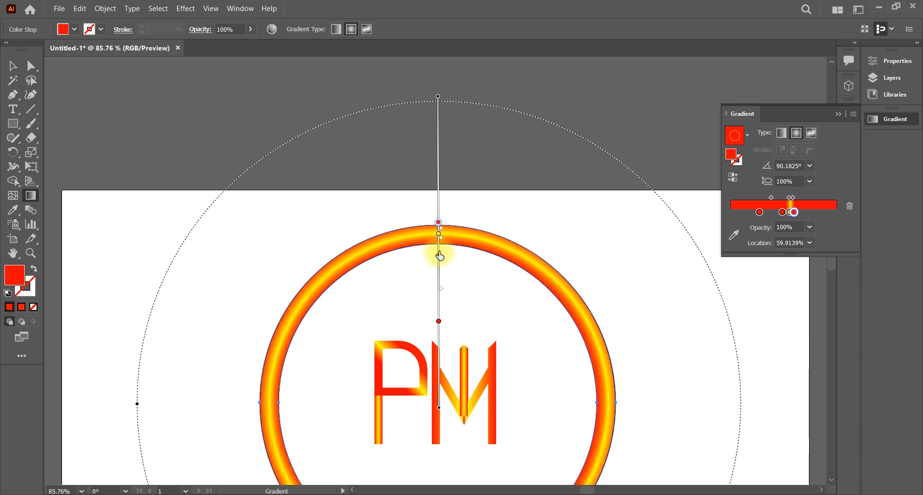
{"action": "left_click", "coordinate": [438, 234]}
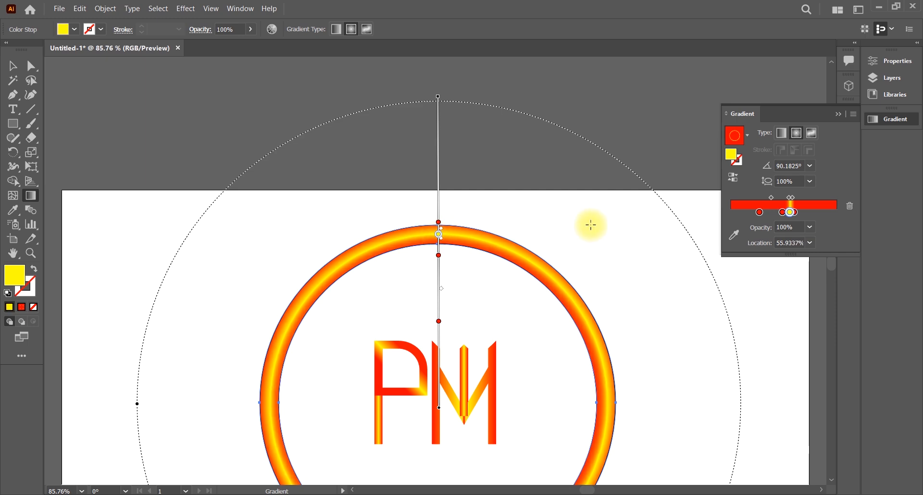
{"action": "key", "text": "space"}
{"action": "left_click_drag", "start_coordinate": [614, 282], "coordinate": [585, 183]}
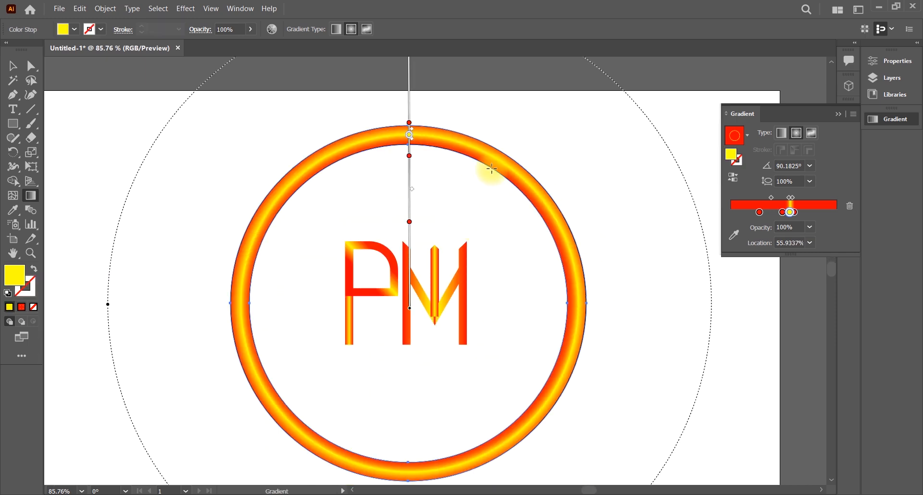
- Move the red stop at the ring's inner edge to about 49%, undoing an accidental gradient redraw, and close the gradient settings
{"action": "mouse_move", "coordinate": [409, 155]}
{"action": "left_mouse_down"}
{"action": "mouse_move", "coordinate": [409, 125]}
{"action": "mouse_move", "coordinate": [410, 150]}
{"action": "left_mouse_up"}
{"action": "double_click", "coordinate": [409, 148]}
{"action": "left_click", "coordinate": [409, 148]}
{"action": "key", "text": "ctrl+0"}
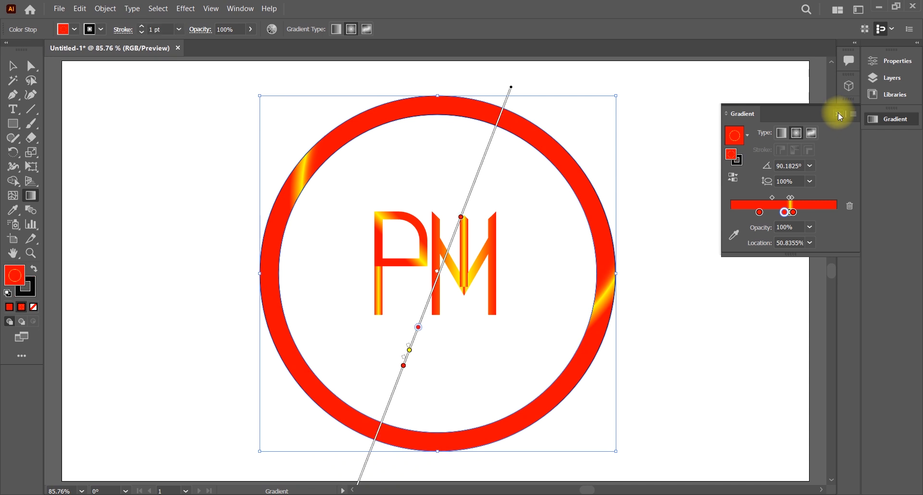
{"action": "key", "text": "ctrl+z"}
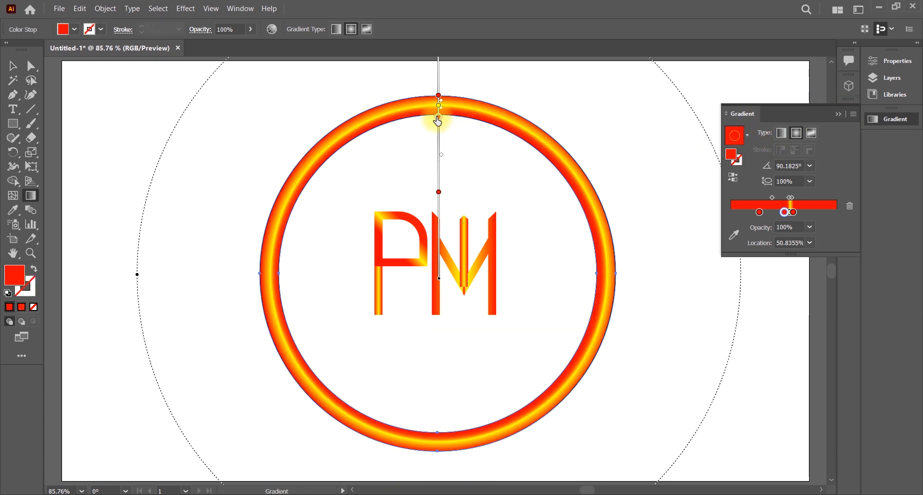
{"action": "mouse_move", "coordinate": [437, 120]}
{"action": "left_mouse_down"}
{"action": "mouse_move", "coordinate": [437, 95]}
{"action": "mouse_move", "coordinate": [439, 130]}
{"action": "left_mouse_up"}
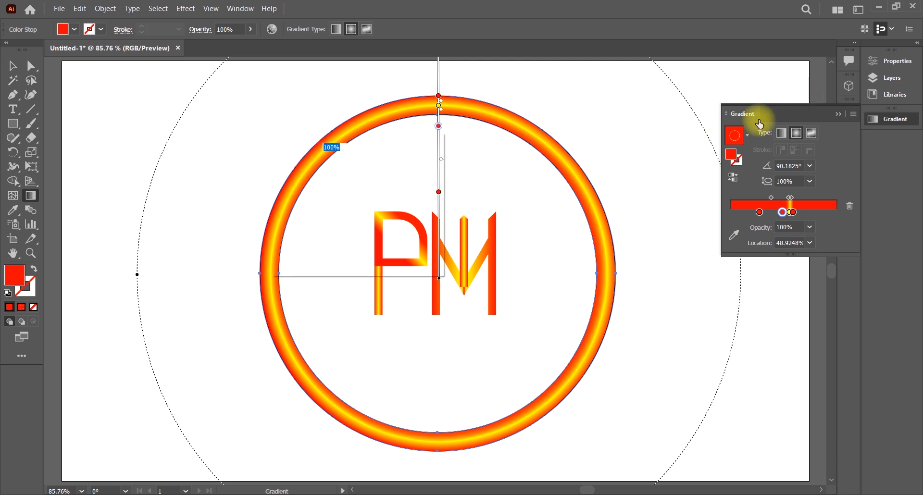
{"action": "left_click", "coordinate": [839, 112]}
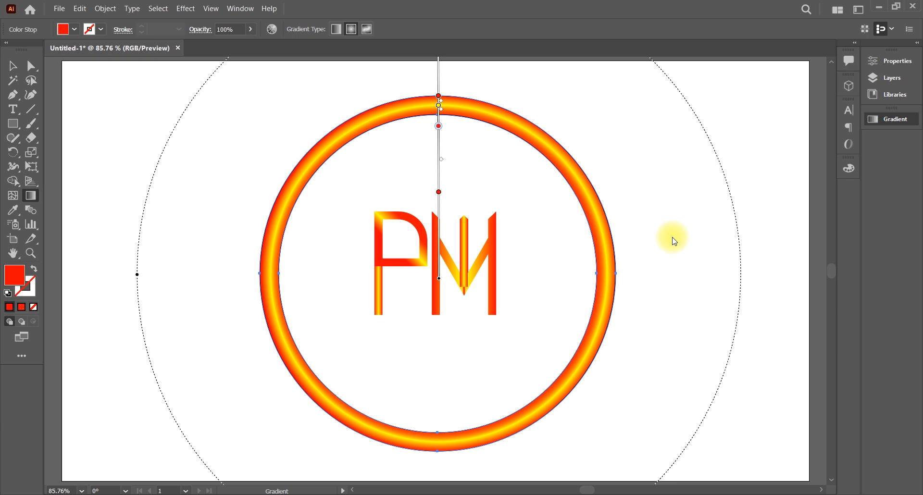
- Undo the stray gradient redraws on the ring and deselect it
{"action": "key", "text": "ctrl+z"}
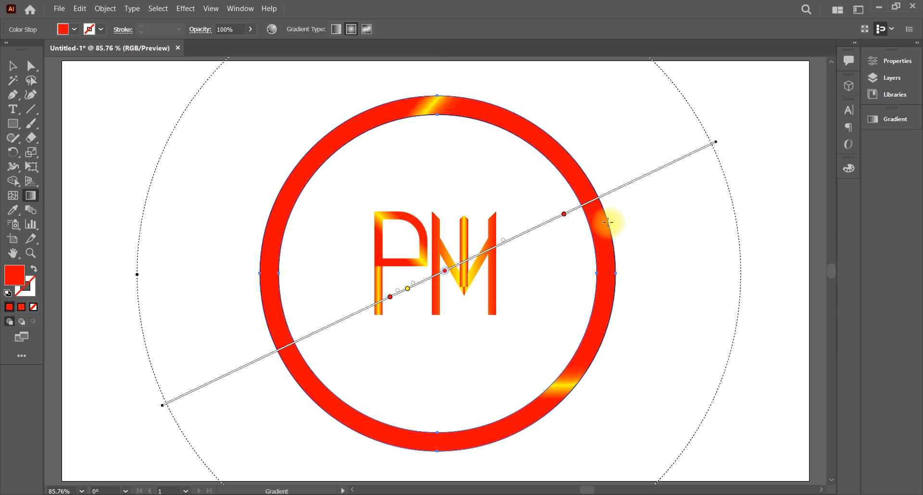
{"action": "key", "text": "ctrl+z"}
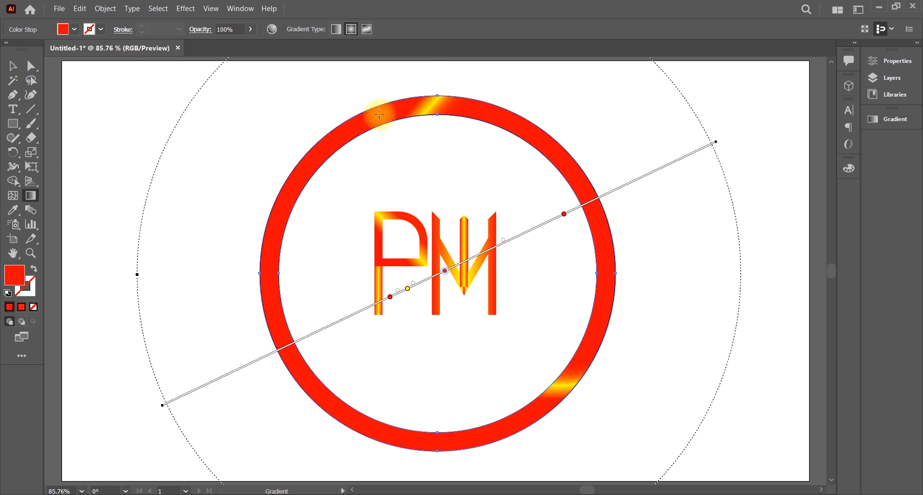
{"action": "key", "text": "ctrl+z"}
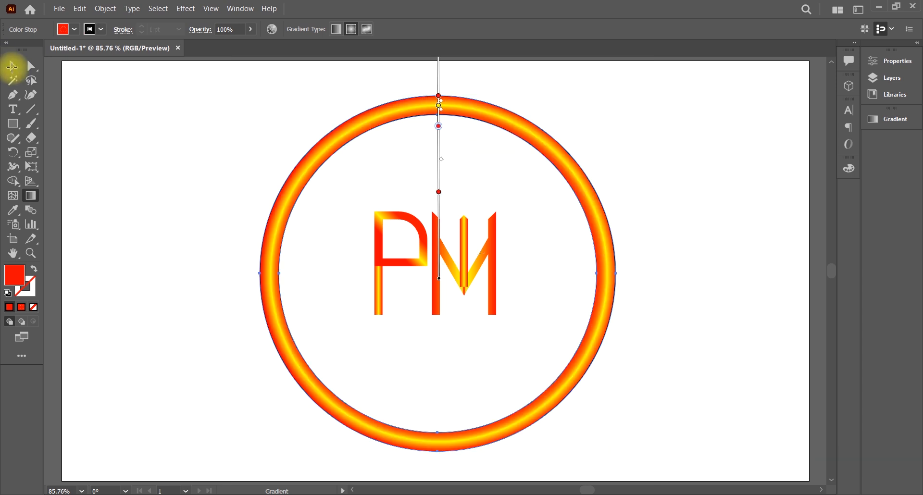
{"action": "key", "text": "v"}
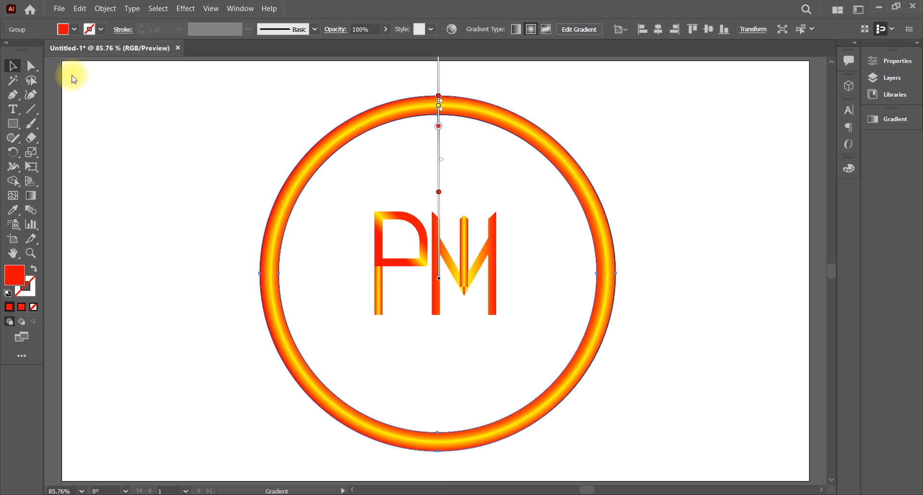
{"action": "left_click", "coordinate": [611, 127]}
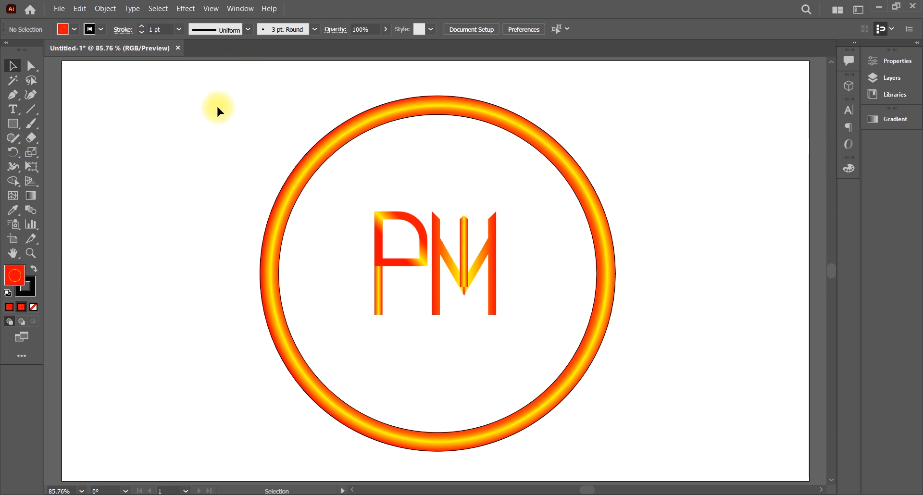
- Select the ring and the lettermark together and remove their stroke
{"action": "left_click_drag", "start_coordinate": [212, 96], "coordinate": [645, 447]}
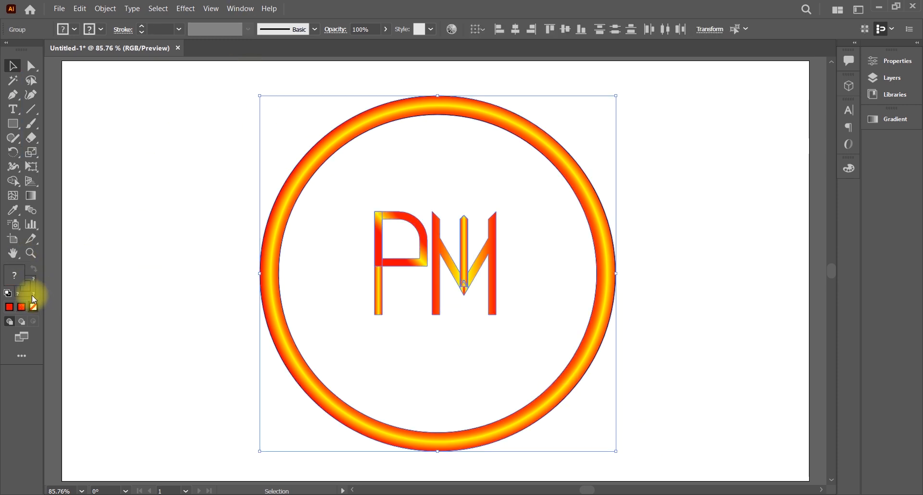
{"action": "double_click", "coordinate": [33, 292]}
{"action": "left_click", "coordinate": [705, 175]}
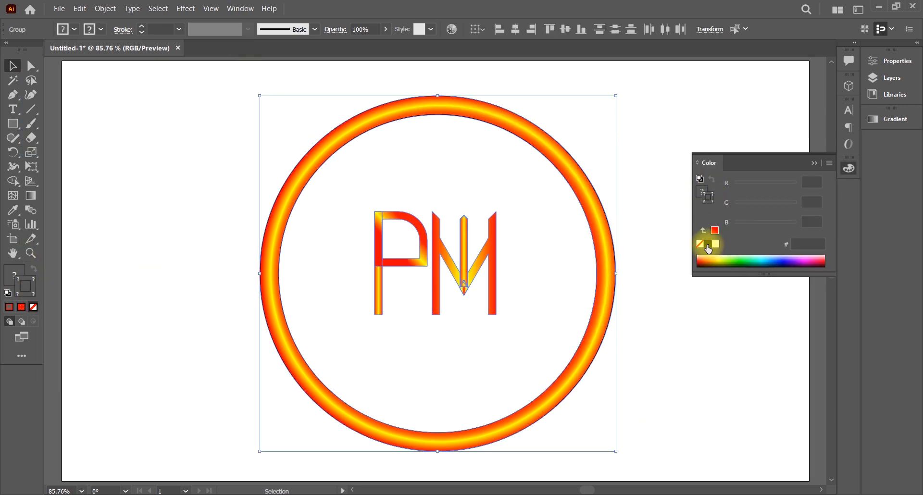
{"action": "left_click", "coordinate": [708, 244]}
{"action": "left_click", "coordinate": [34, 306]}
{"action": "left_click", "coordinate": [563, 177]}
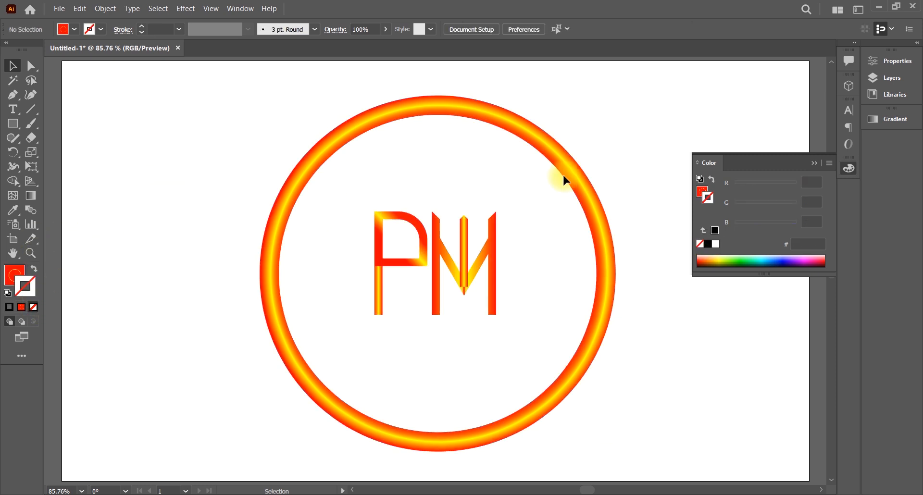
{"action": "left_click", "coordinate": [816, 161]}
- Scale the lettermark up proportionally from its centre to nearly fill the ring, then shift it slightly down
{"action": "left_click", "coordinate": [329, 156]}
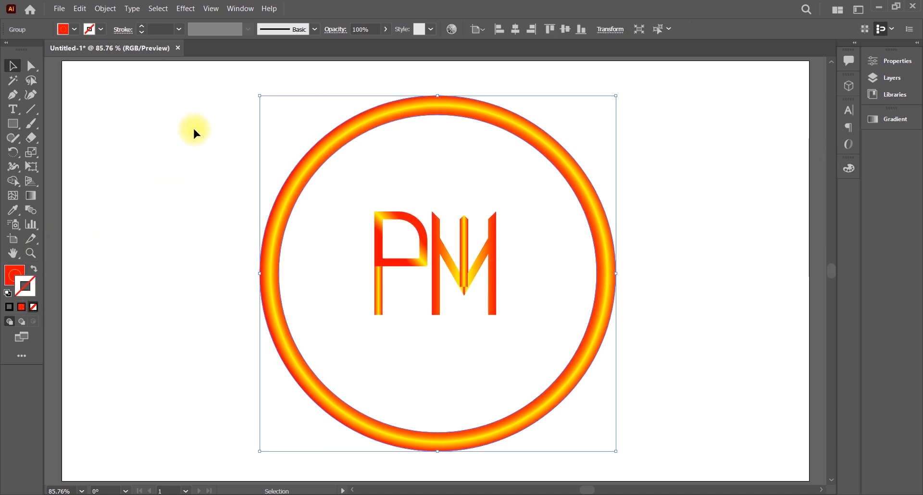
{"action": "left_click", "coordinate": [360, 226]}
{"action": "left_click", "coordinate": [497, 277]}
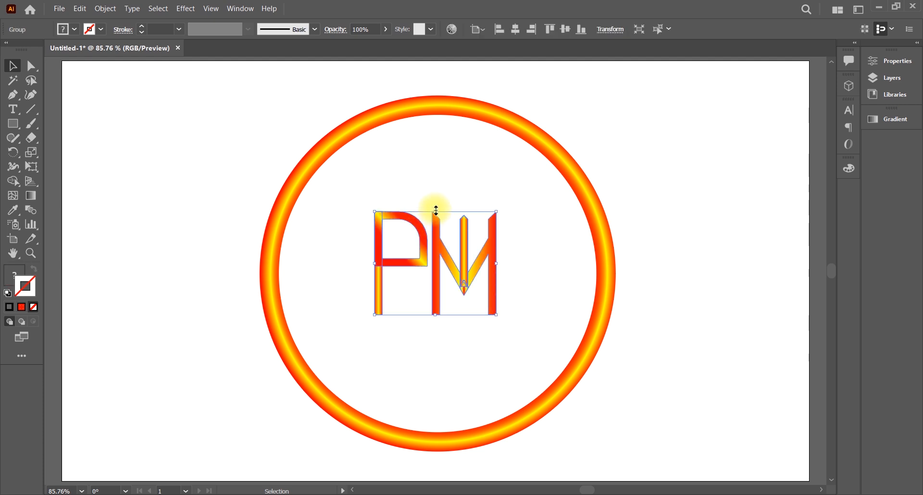
{"action": "left_click_drag", "start_coordinate": [436, 210], "coordinate": [440, 163]}
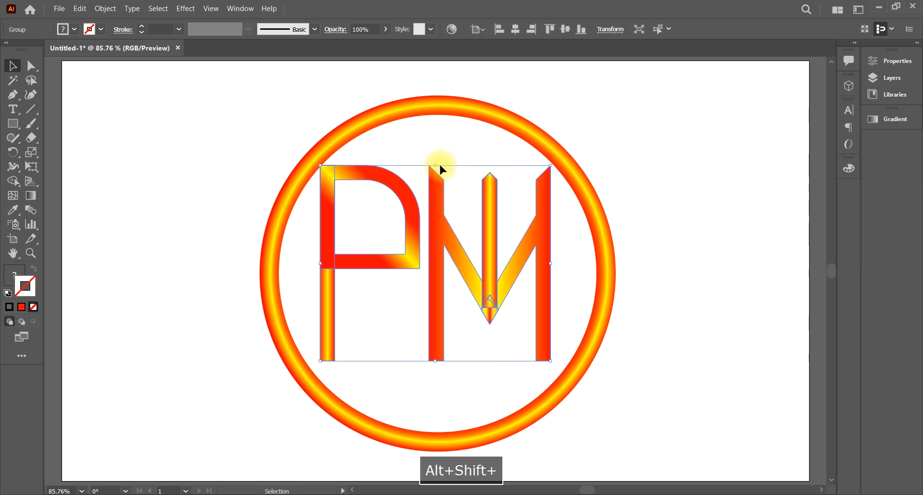
{"action": "left_click_drag", "start_coordinate": [442, 229], "coordinate": [440, 240]}
- Select the ring and the lettermark and align their centres horizontally and vertically
{"action": "left_click_drag", "start_coordinate": [233, 140], "coordinate": [348, 200]}
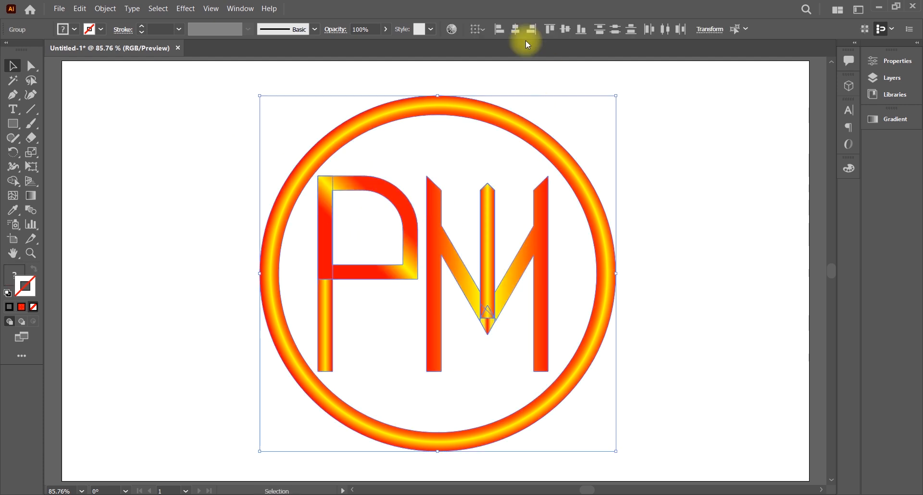
{"action": "left_click", "coordinate": [515, 29]}
{"action": "left_click", "coordinate": [566, 29]}
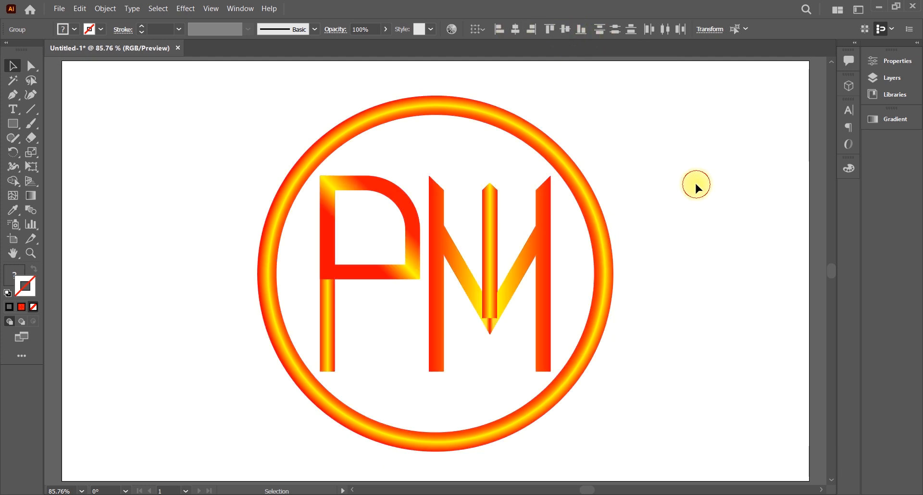
- Clear the selection so that neither the ring nor the lettermark is selected
{"action": "left_click", "coordinate": [707, 214]}
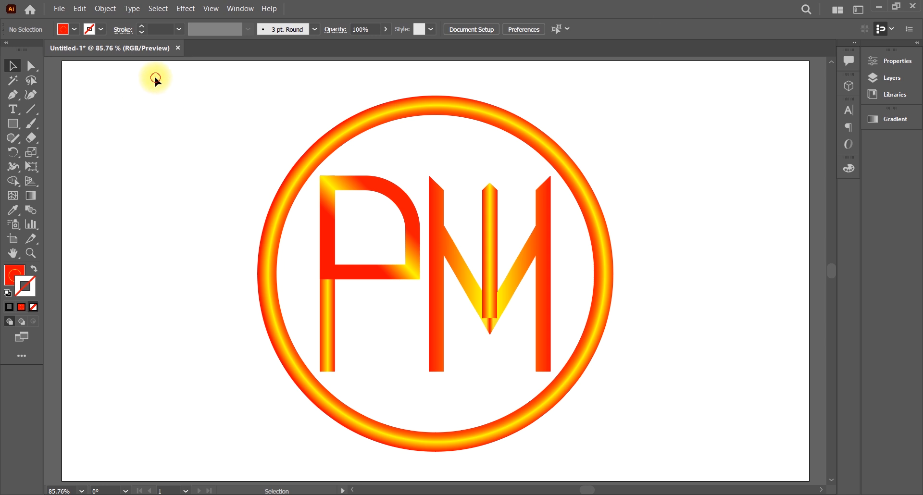
{"action": "left_click_drag", "start_coordinate": [154, 79], "coordinate": [647, 397]}
{"action": "left_click", "coordinate": [665, 217]}
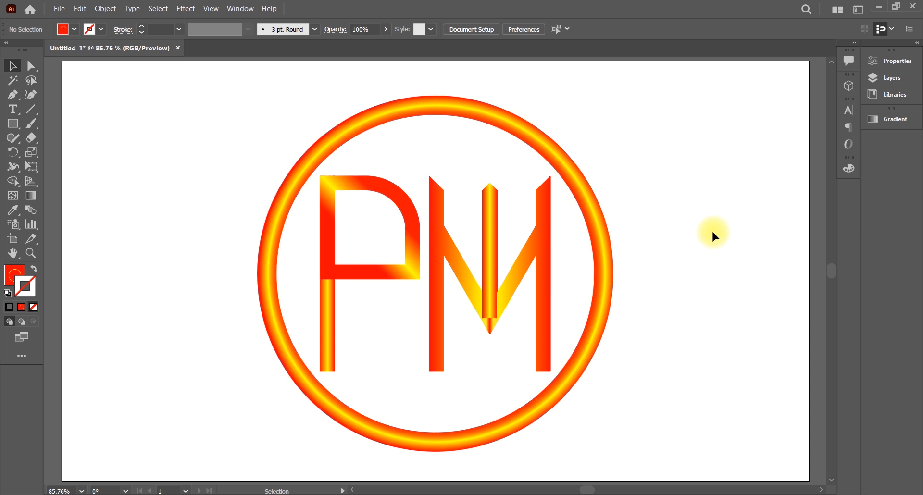
- Try to draw an artboard-sized background rectangle with a cyan stroke, and undo it
{"action": "left_click", "coordinate": [12, 125]}
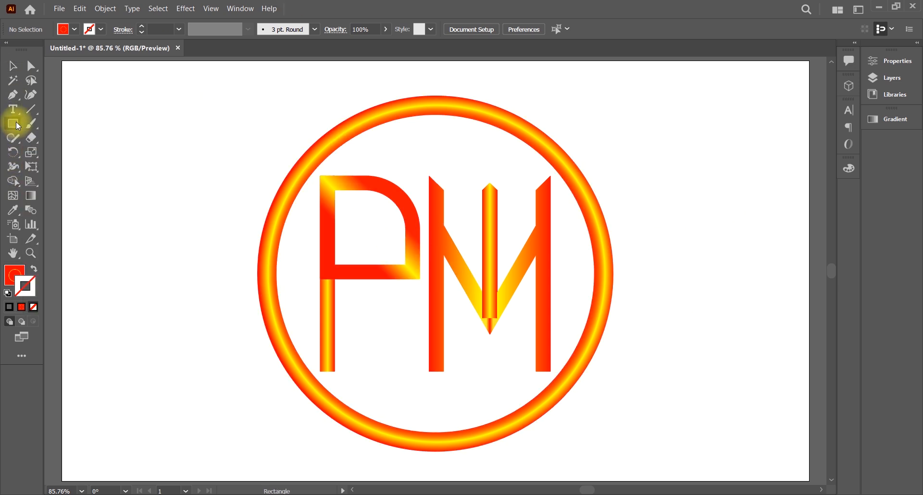
{"action": "left_click", "coordinate": [8, 308]}
{"action": "left_click_drag", "start_coordinate": [783, 203], "coordinate": [796, 204]}
{"action": "left_click", "coordinate": [777, 224]}
{"action": "left_click", "coordinate": [814, 163]}
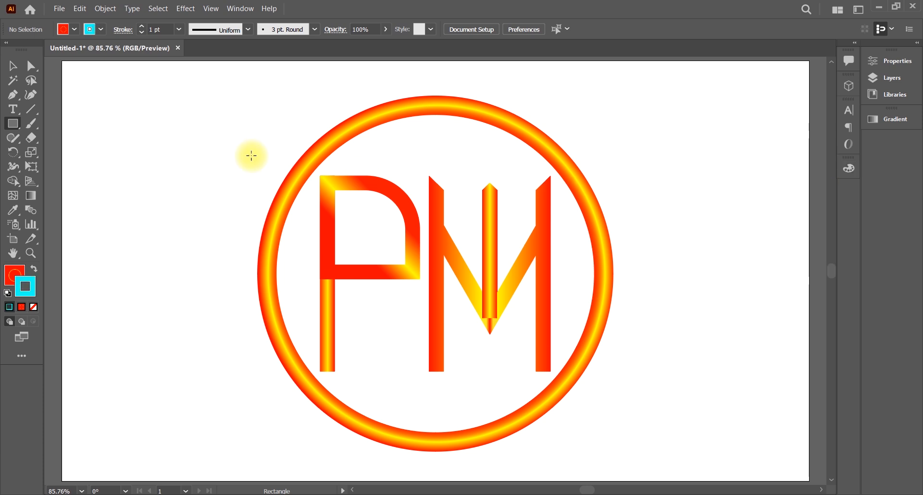
{"action": "left_click_drag", "start_coordinate": [62, 62], "coordinate": [744, 480]}
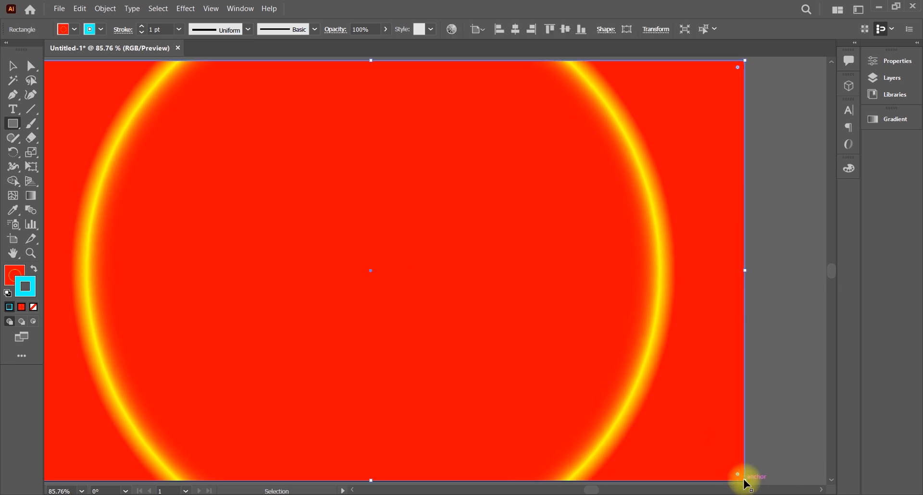
{"action": "key", "text": "ctrl+z"}
- Replace the current gradient fill with solid yellow while no artwork is selected
{"action": "left_click", "coordinate": [14, 275]}
{"action": "left_click", "coordinate": [761, 203]}
{"action": "mouse_move", "coordinate": [760, 203]}
{"action": "left_mouse_down"}
{"action": "mouse_move", "coordinate": [800, 203]}
{"action": "mouse_move", "coordinate": [760, 204]}
{"action": "mouse_move", "coordinate": [791, 204]}
{"action": "left_mouse_up"}
{"action": "left_click", "coordinate": [706, 205]}
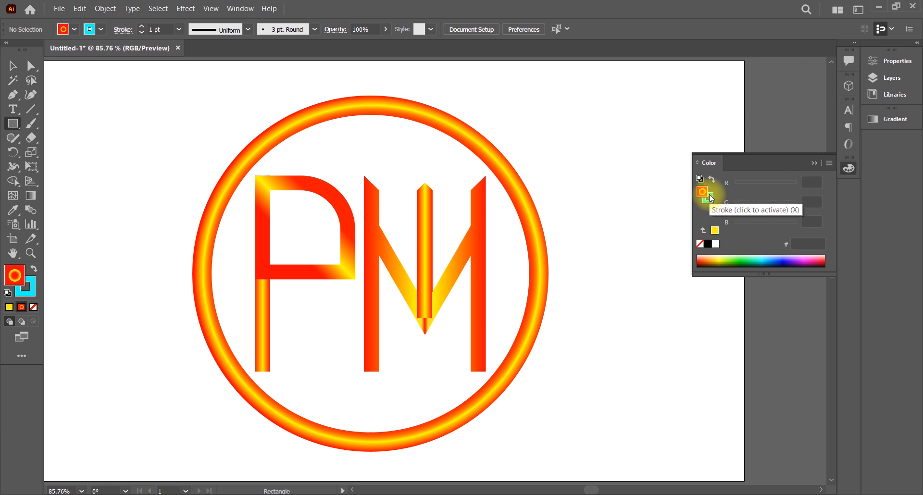
{"action": "left_click", "coordinate": [714, 230]}
{"action": "left_click", "coordinate": [814, 163]}
- Set the current stroke to none for new shapes
{"action": "left_click", "coordinate": [31, 291]}
{"action": "left_click", "coordinate": [32, 306]}
{"action": "left_click_drag", "start_coordinate": [731, 255], "coordinate": [736, 262]}
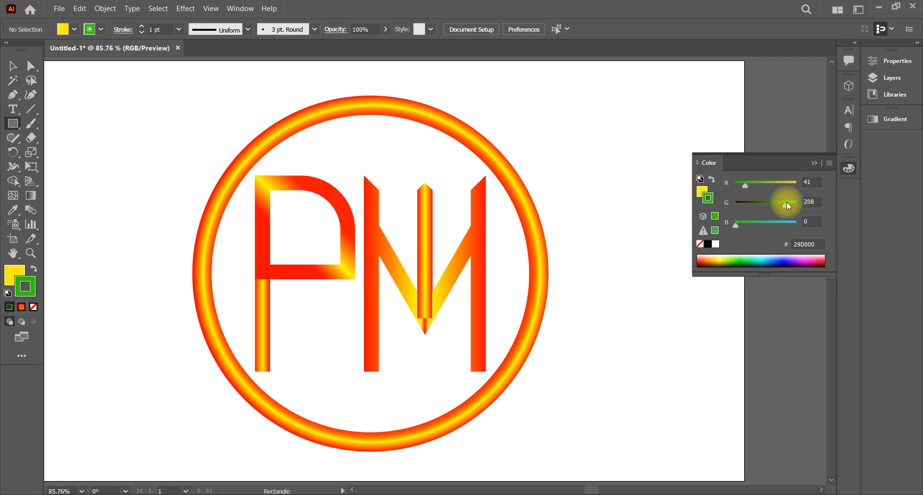
{"action": "left_click", "coordinate": [814, 163]}
{"action": "left_click", "coordinate": [33, 307]}
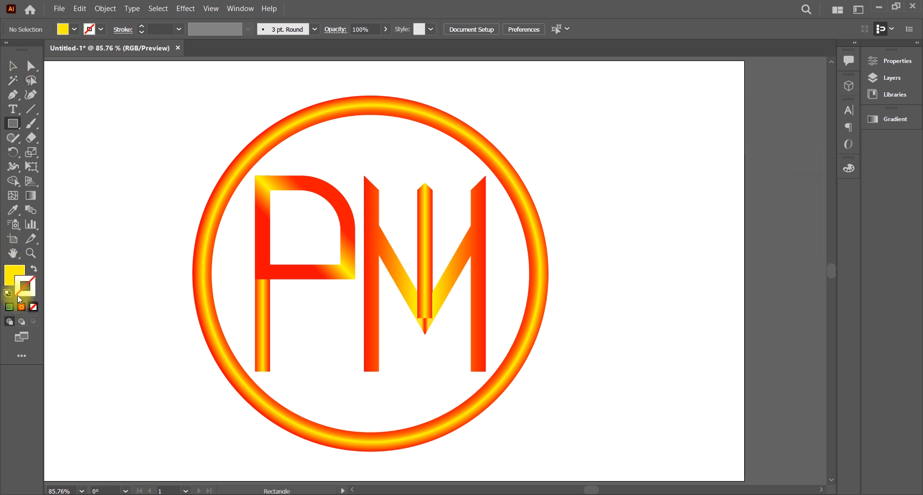
- Set the current fill to lime green 9EEE00 and return to the Selection tool
{"action": "left_click", "coordinate": [15, 275]}
{"action": "left_click", "coordinate": [774, 185]}
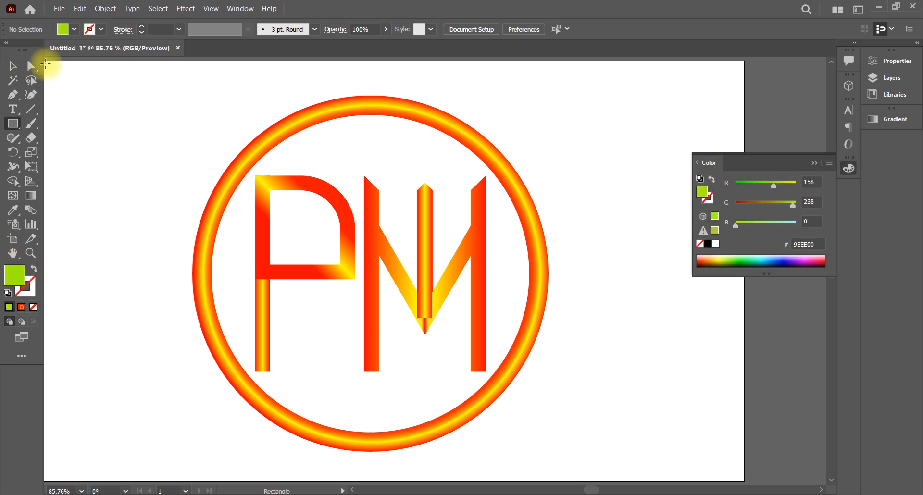
{"action": "key", "text": "ctrl+0"}
{"action": "left_click", "coordinate": [746, 237]}
{"action": "left_click", "coordinate": [497, 274]}
{"action": "left_click", "coordinate": [13, 66]}
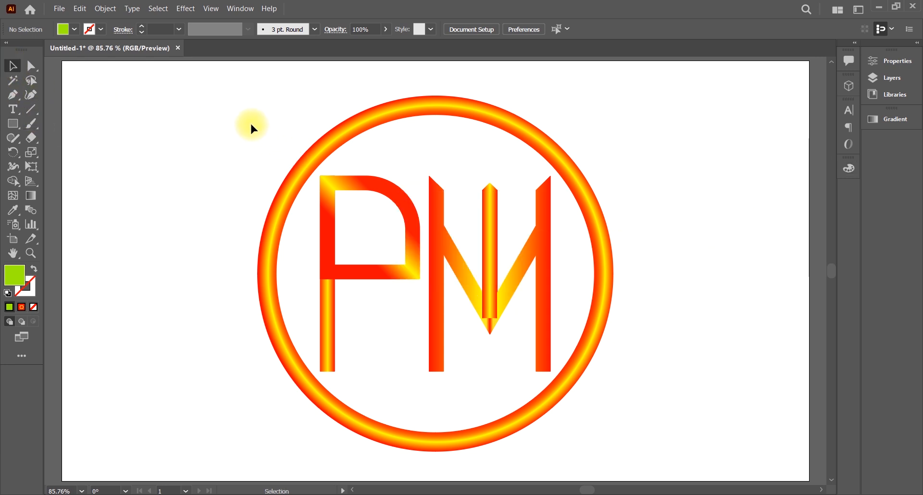